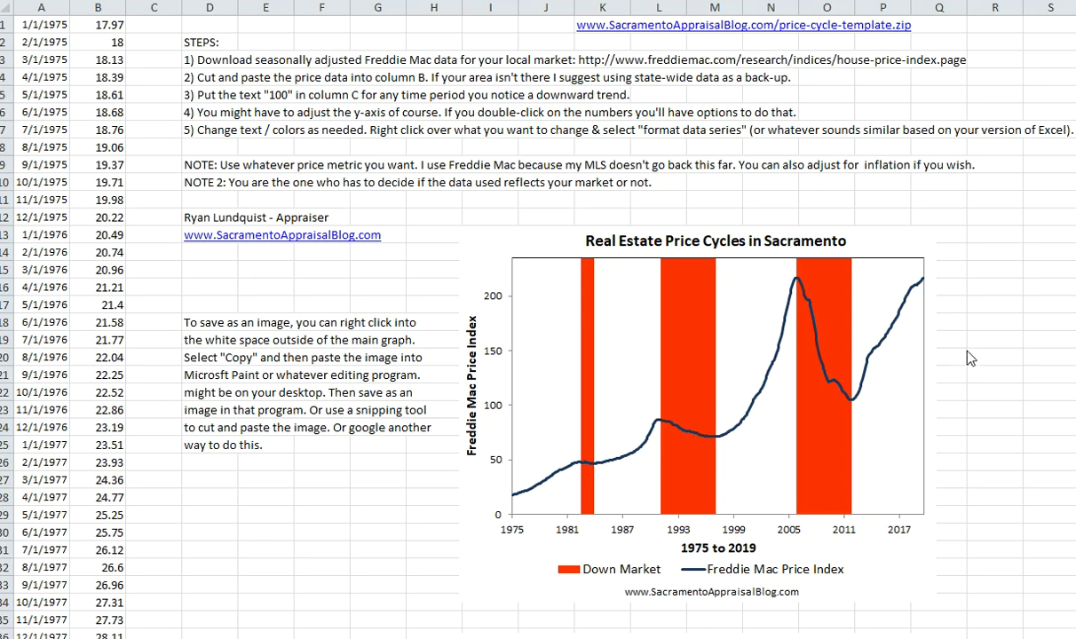
# Review the template's two Sacramento price cycle charts and the instructions above them
pyautogui.scroll(-6, 967, 357)
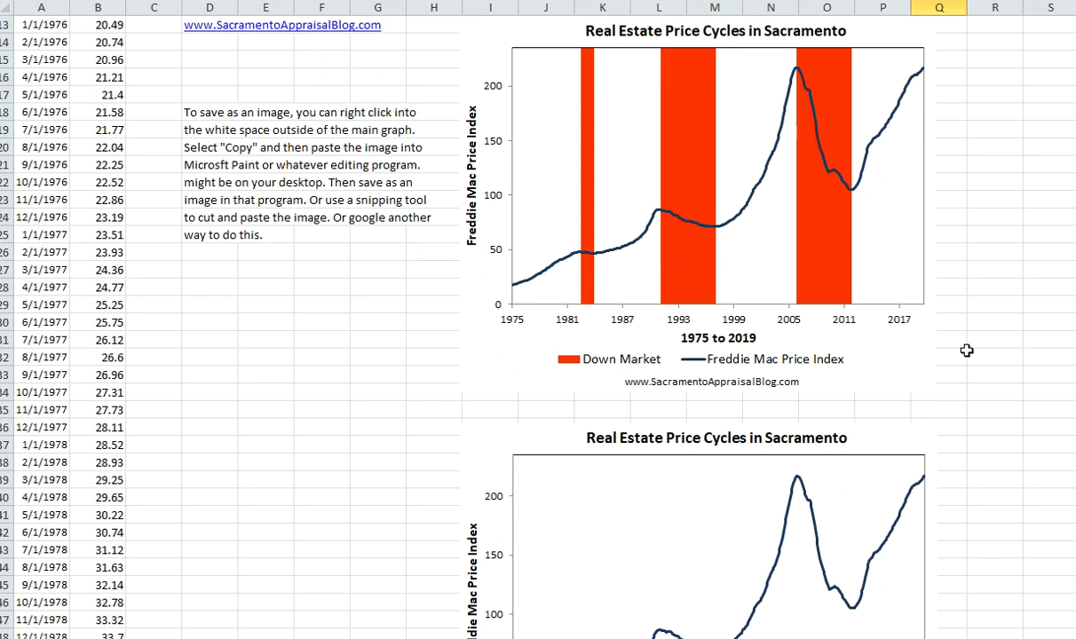
pyautogui.scroll(-2, 966, 351)
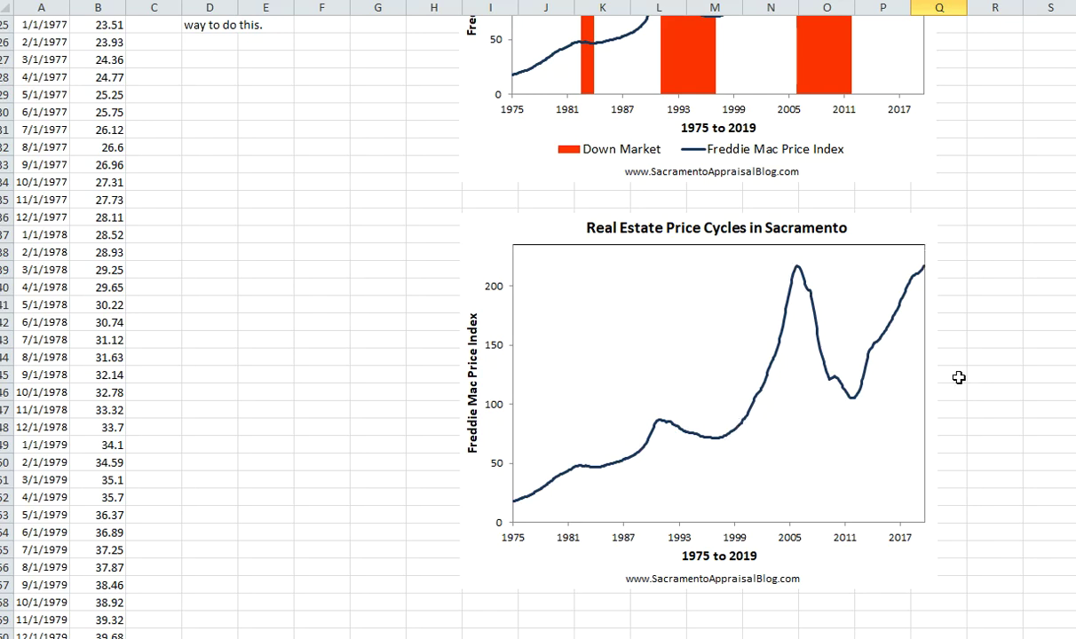
pyautogui.scroll(2, 958, 377)
pyautogui.scroll(4, 959, 377)
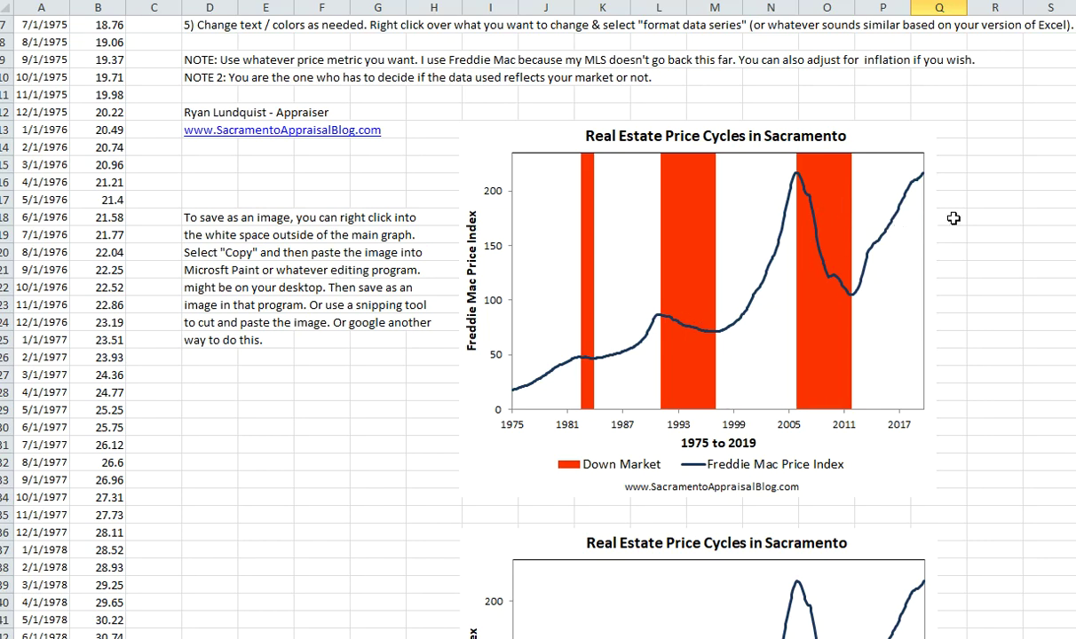
pyautogui.scroll(2, 962, 214)
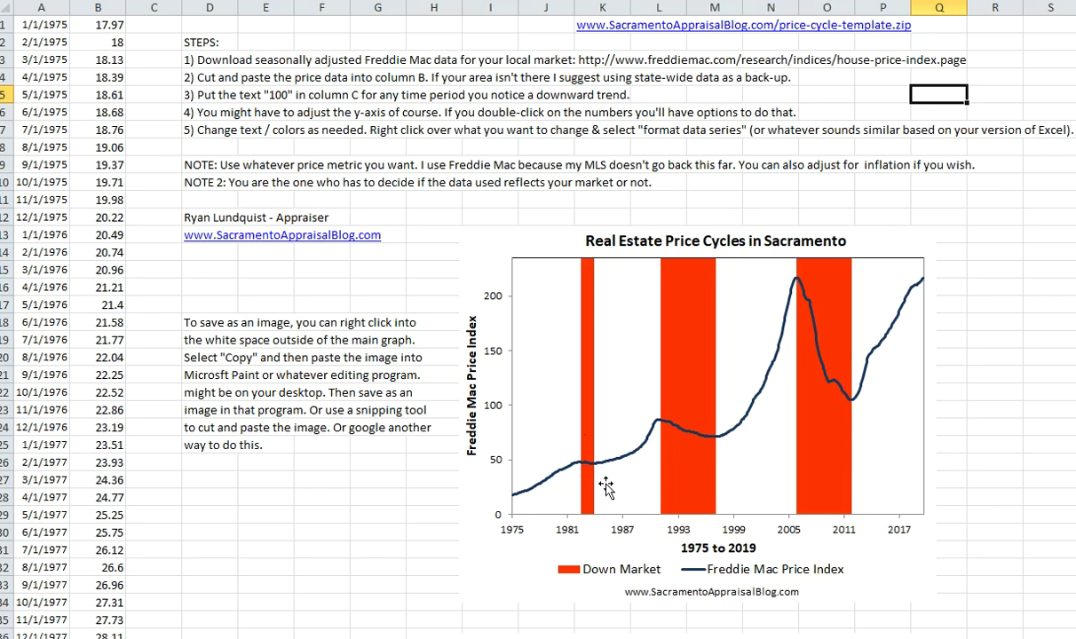
# Switch to Firefox and open the seasonally adjusted MSAs file from the Freddie Mac House Price Index page in Microsoft Excel
pyautogui.moveTo(665, 637)
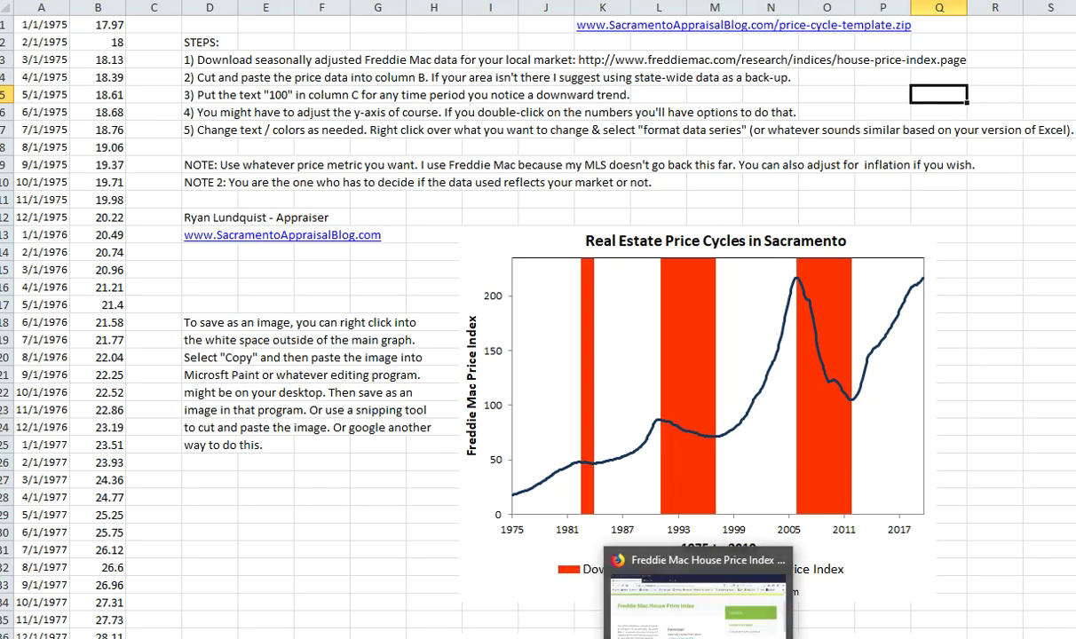
pyautogui.click(697, 637)
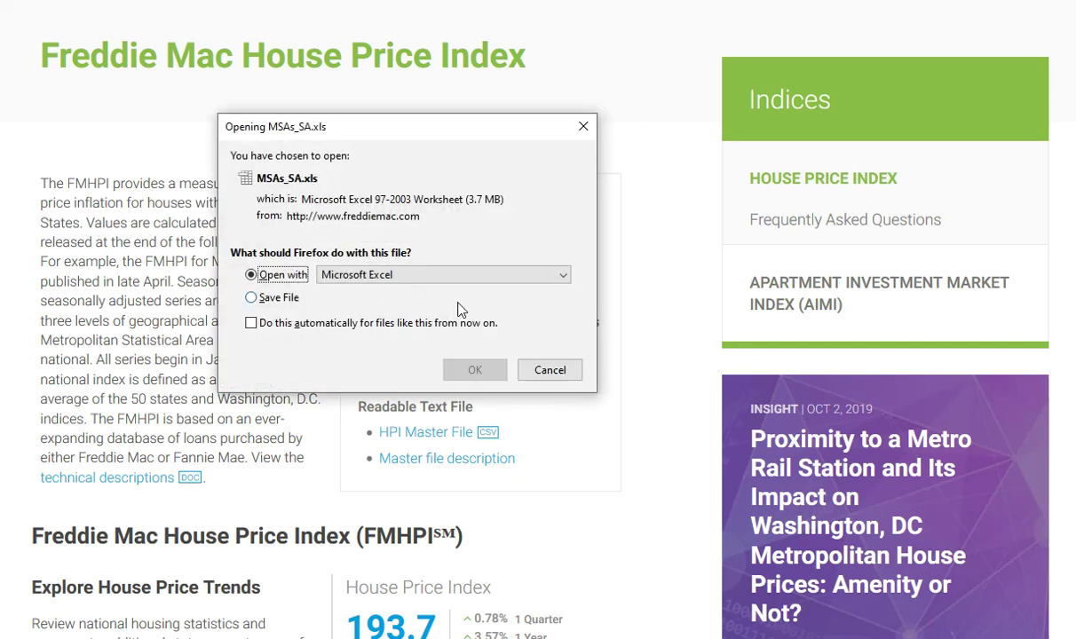
pyautogui.click(479, 371)
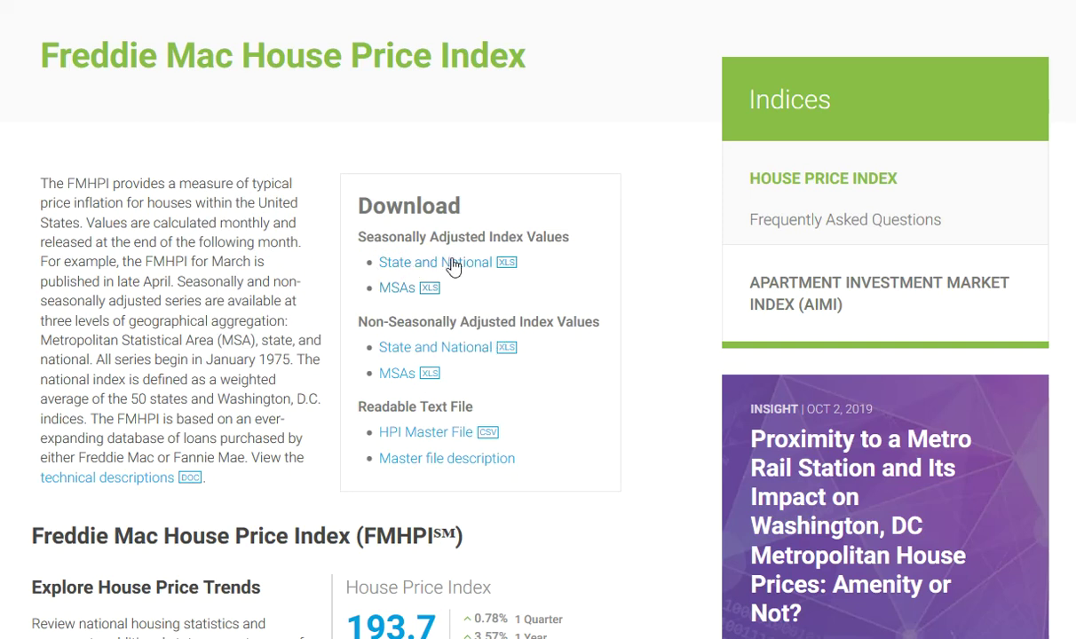
pyautogui.click(397, 289)
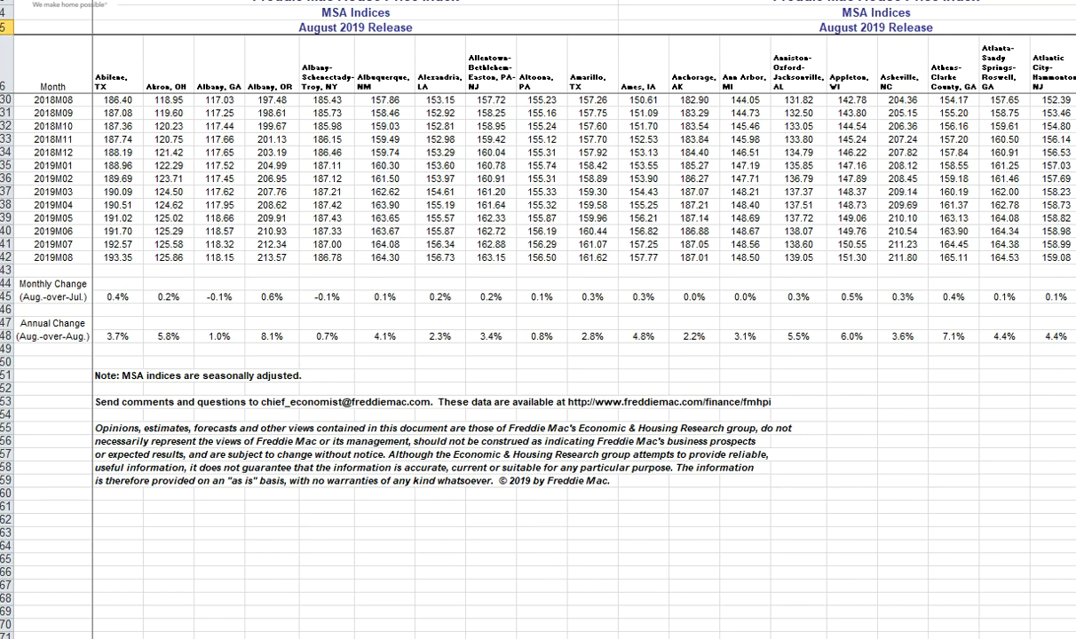
# Copy the Cleveland-Elyria, OH index values from 1975M01 through 2019M08 in the MSA Indices sheet
pyautogui.hscroll(10, 577, 319)
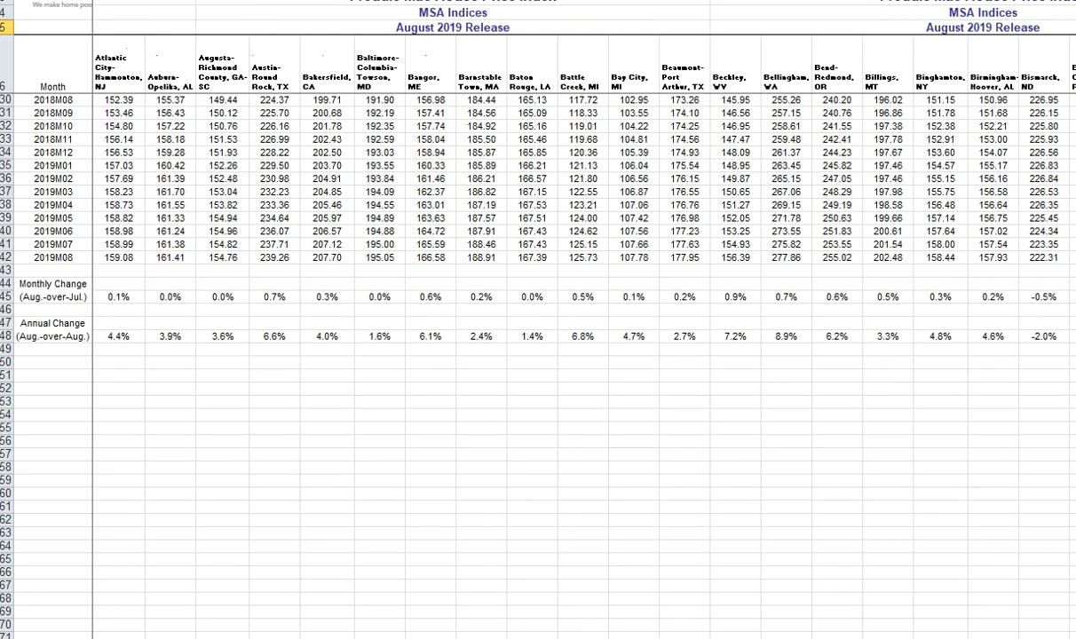
pyautogui.hscroll(14, 577, 319)
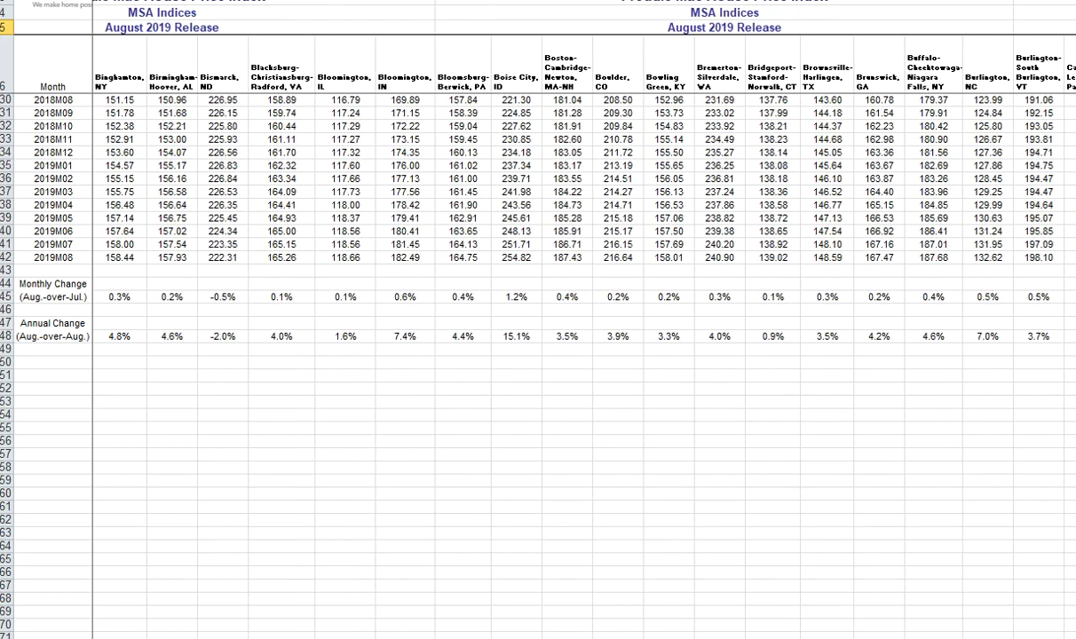
pyautogui.hscroll(10, 577, 320)
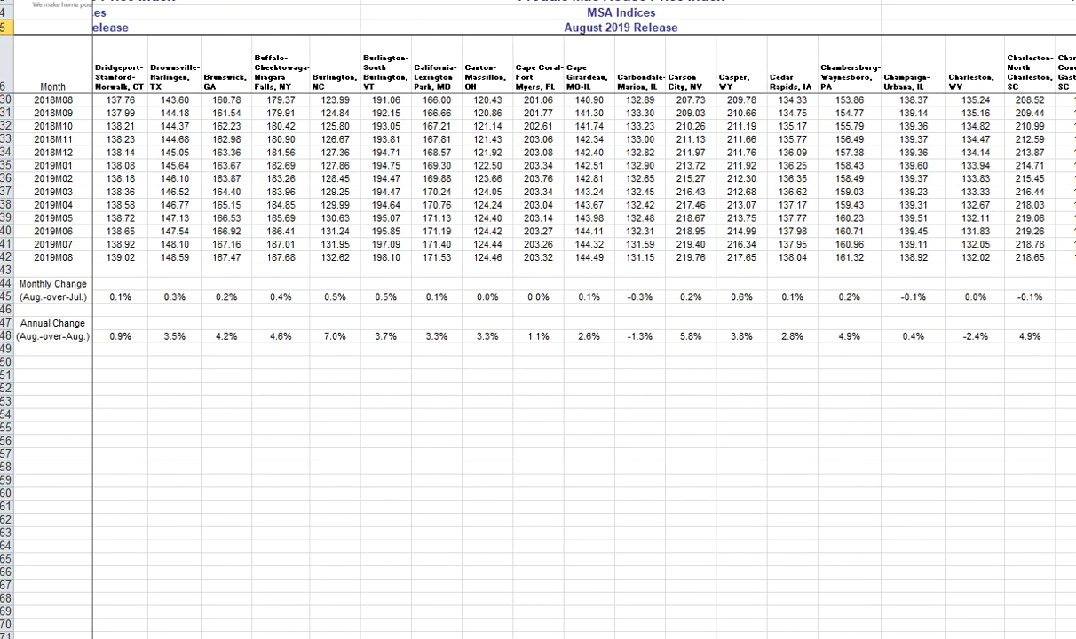
pyautogui.hscroll(4, 577, 320)
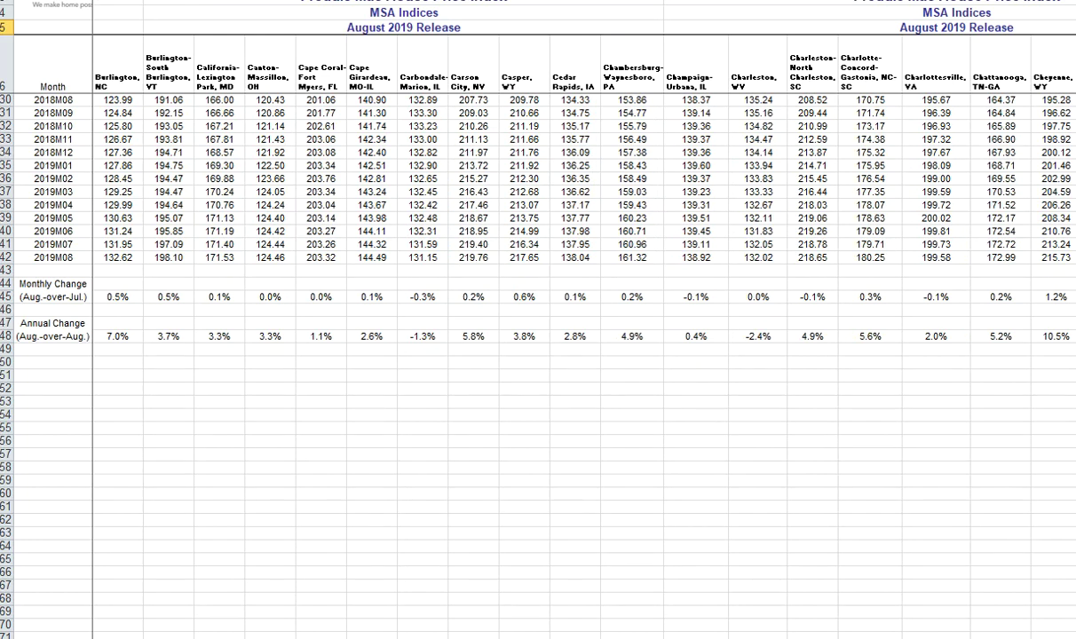
pyautogui.hscroll(8, 577, 320)
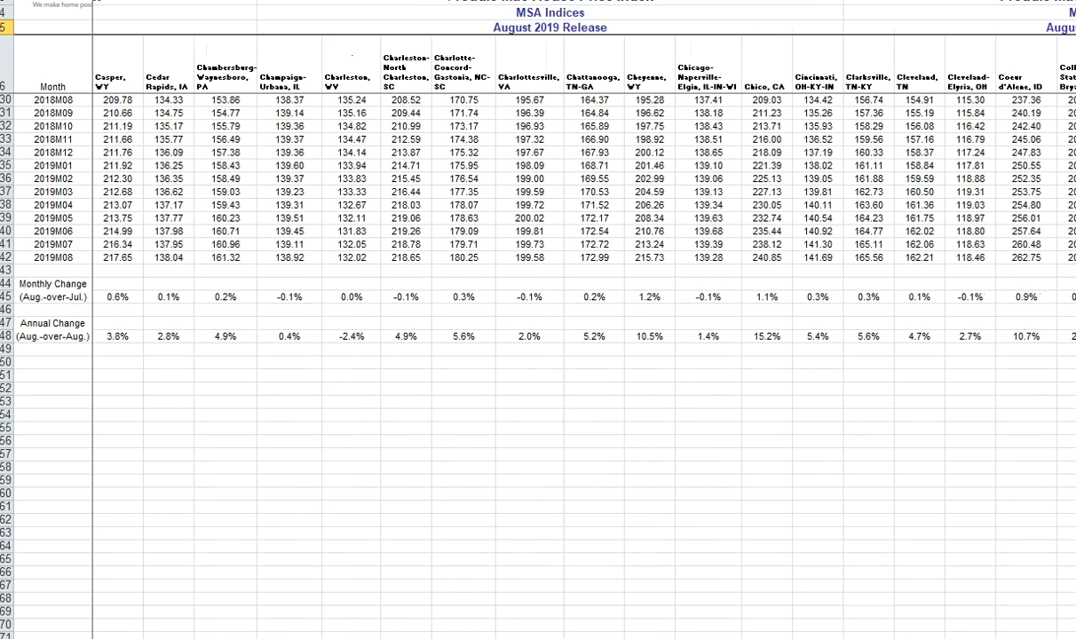
pyautogui.hscroll(3, 577, 320)
pyautogui.hscroll(2, 749, 278)
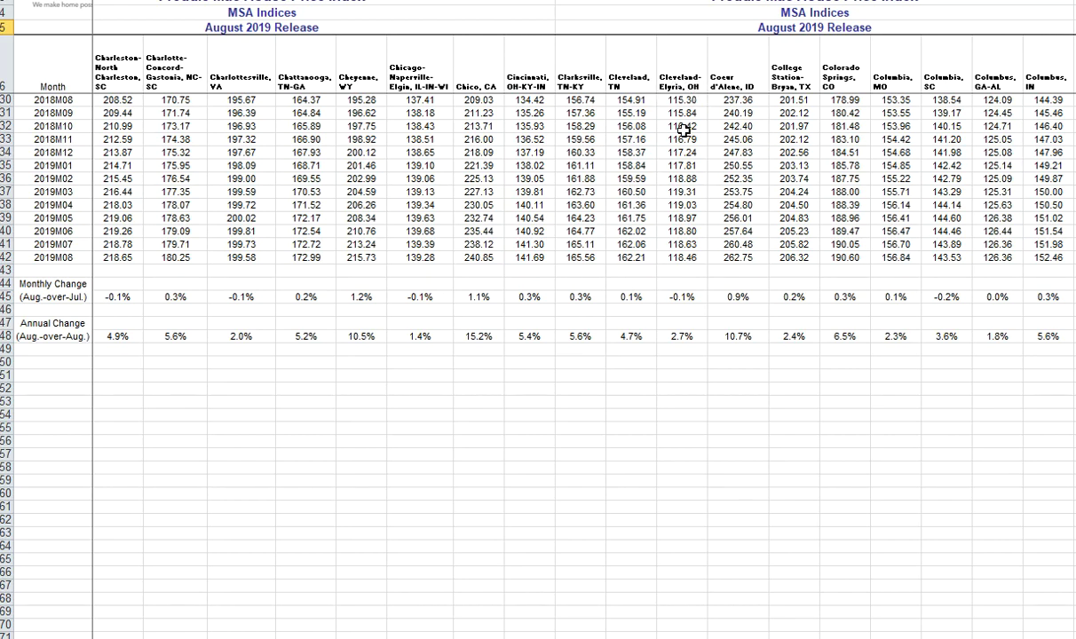
pyautogui.click(689, 259)
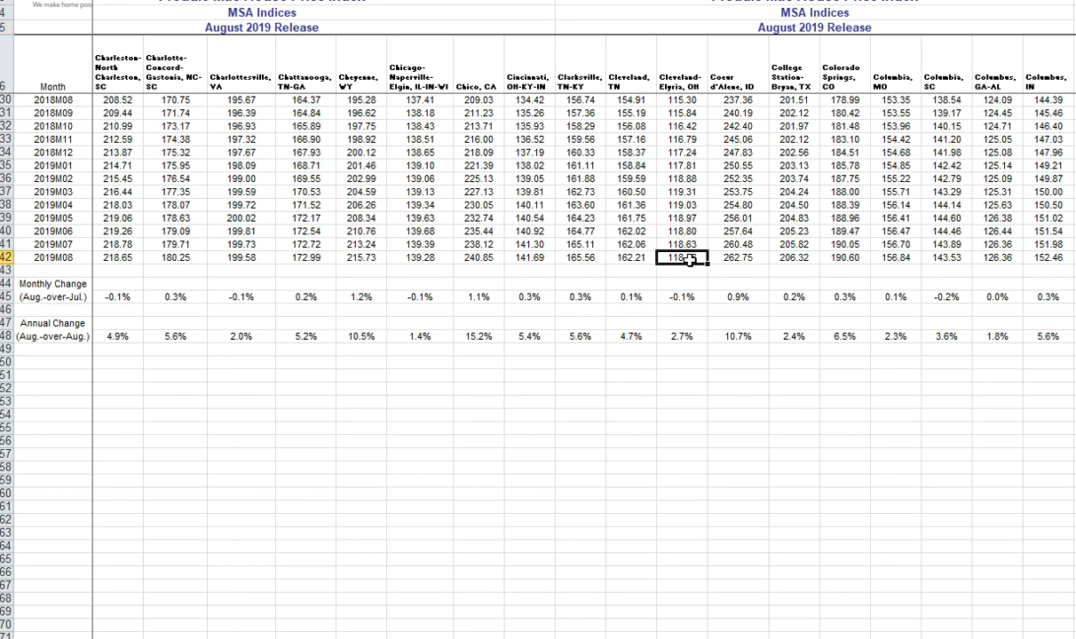
pyautogui.moveTo(690, 259); pyautogui.dragTo(685, 92)
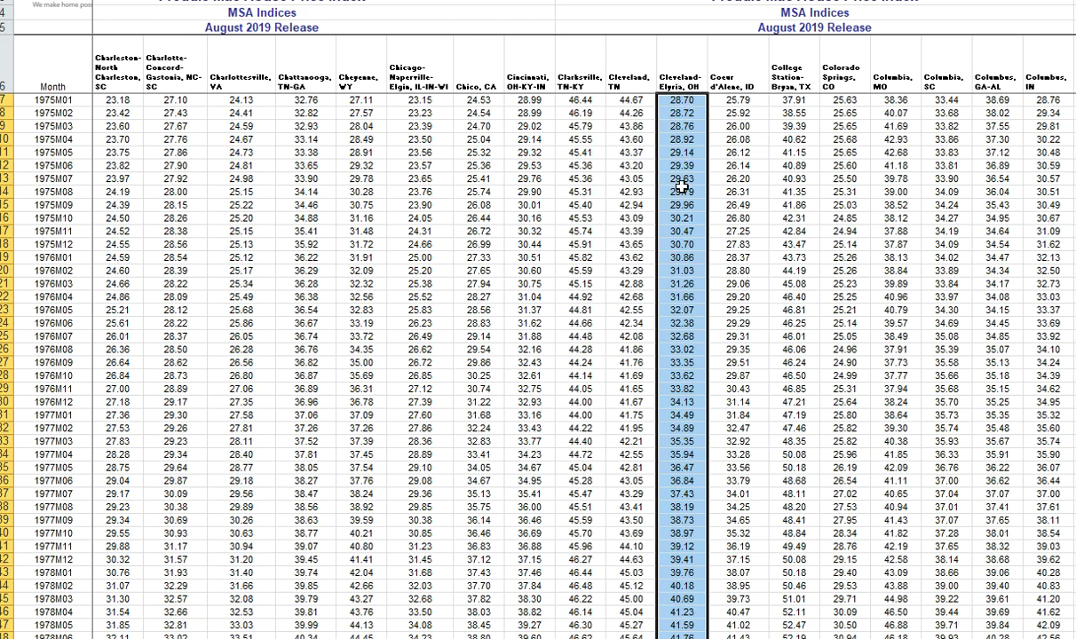
pyautogui.hotkey('ctrl', 'c')
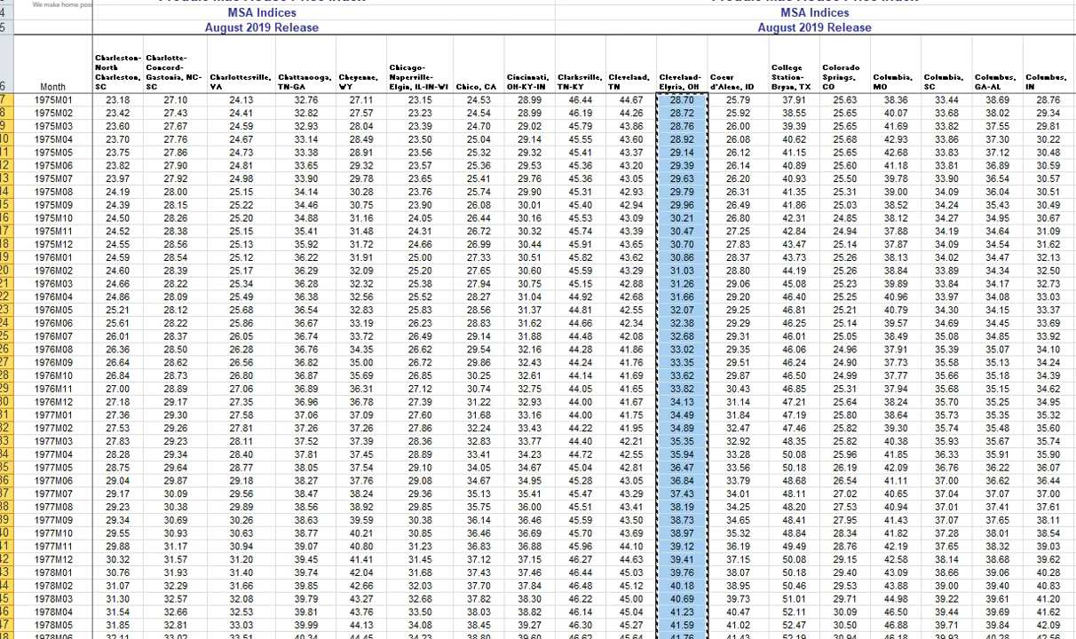
# In the price cycle template workbook, replace all of column B's data with the copied Cleveland-Elyria values, starting at B1
pyautogui.moveTo(667, 638)
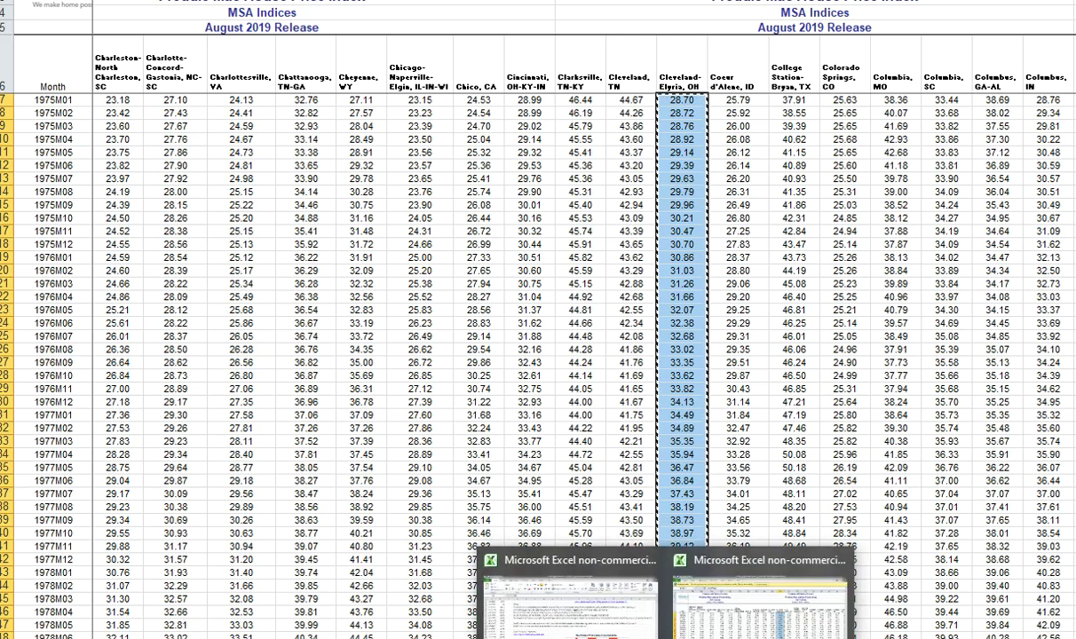
pyautogui.click(568, 596)
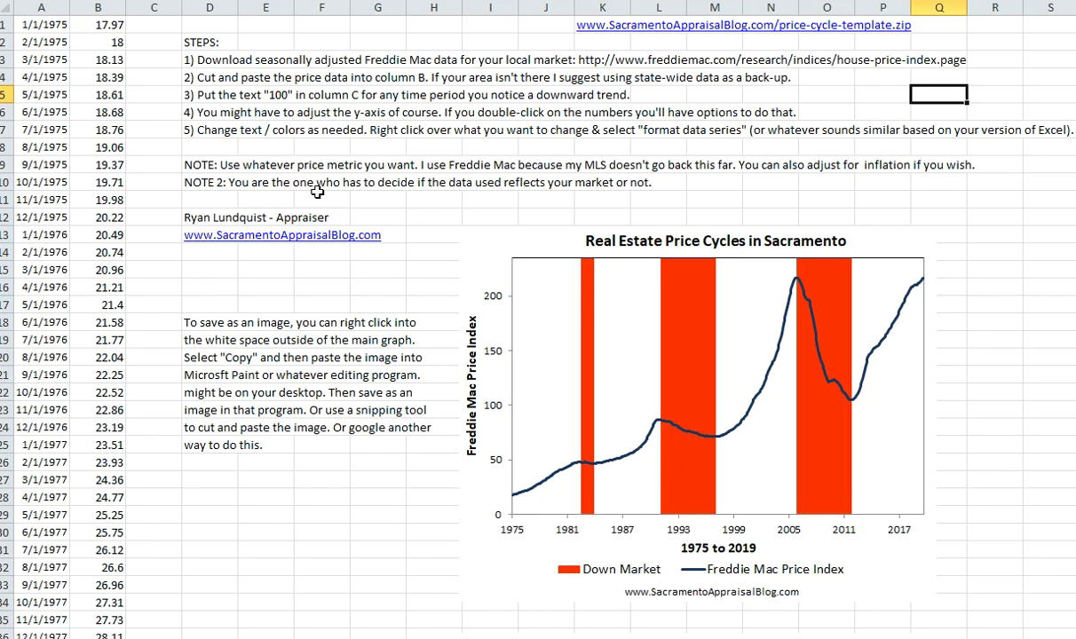
pyautogui.click(103, 6)
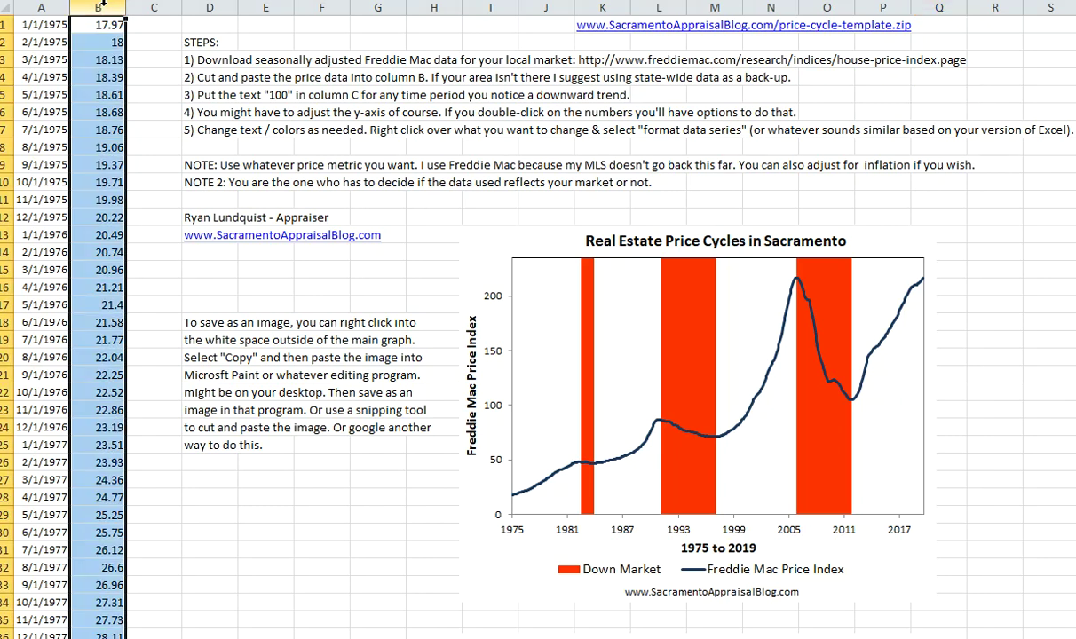
pyautogui.press('Delete')
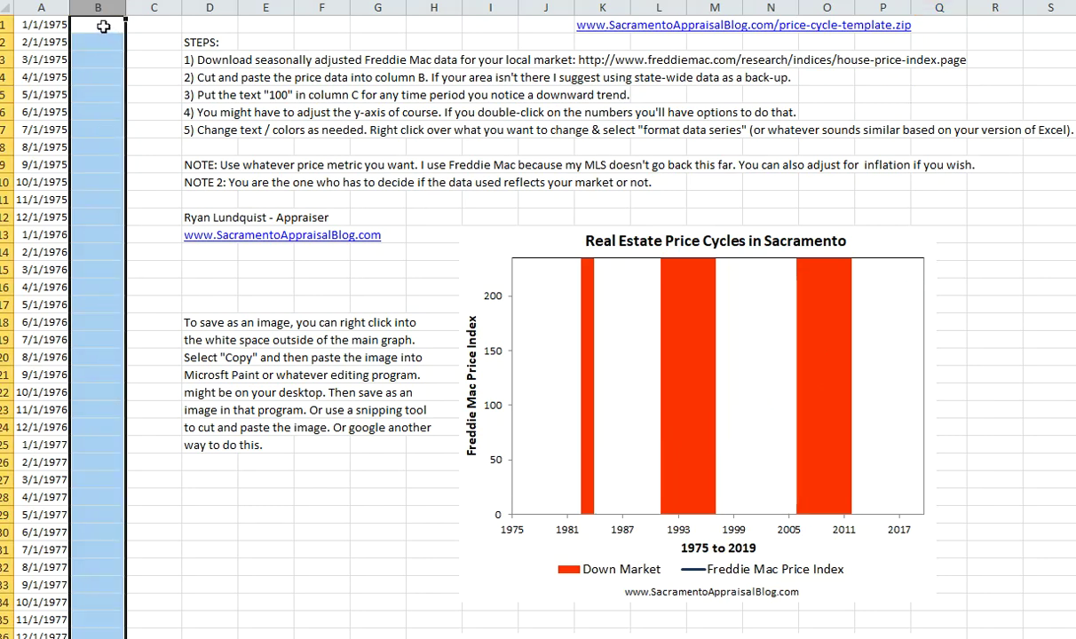
pyautogui.click(97, 24)
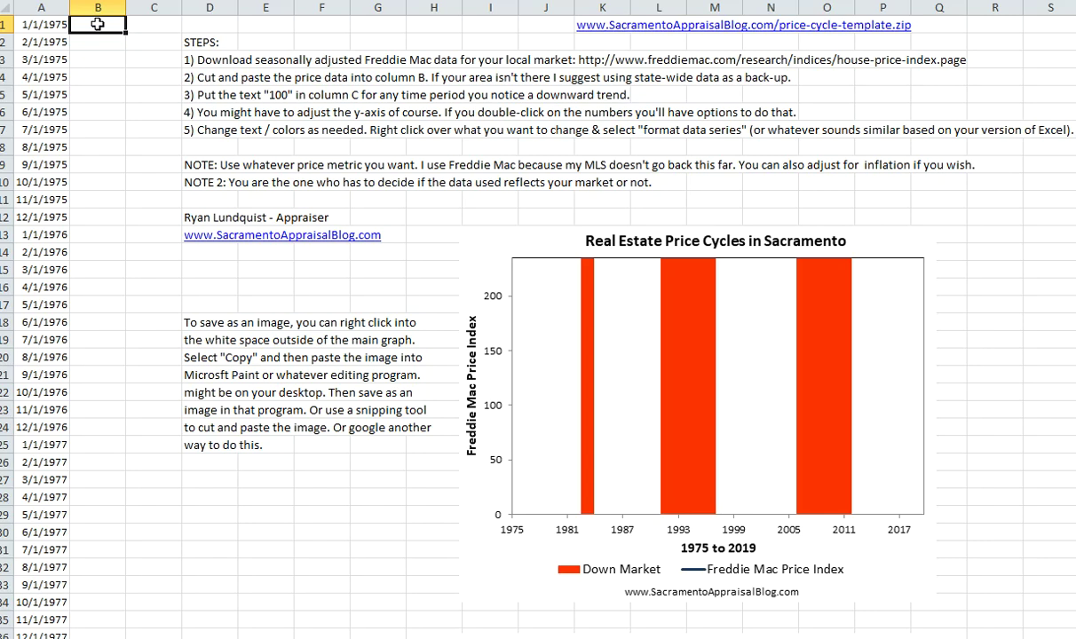
pyautogui.rightClick(97, 24)
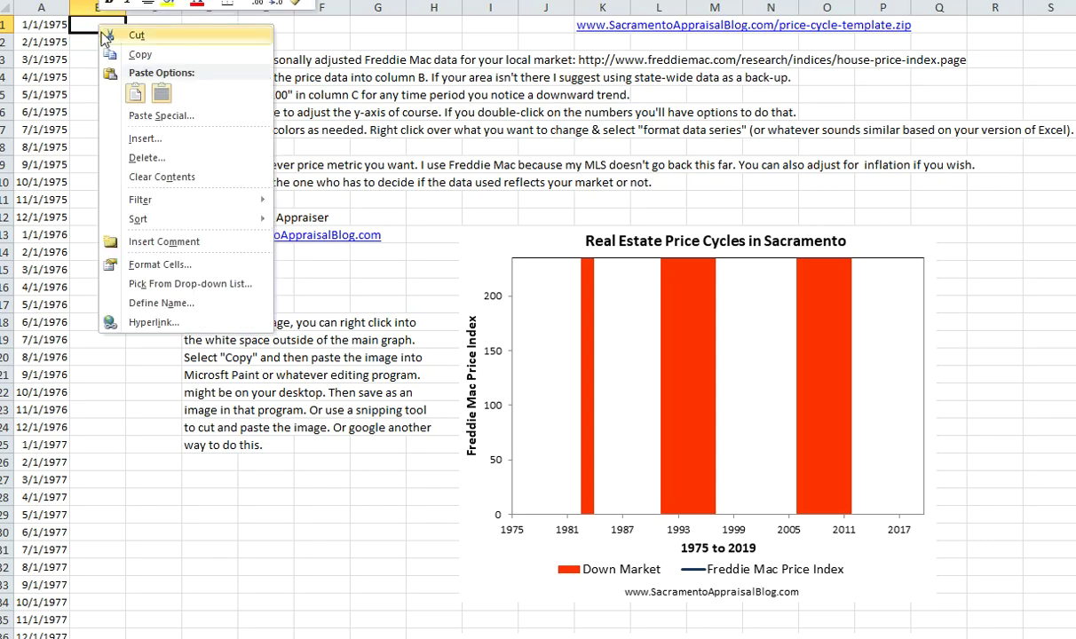
pyautogui.click(133, 94)
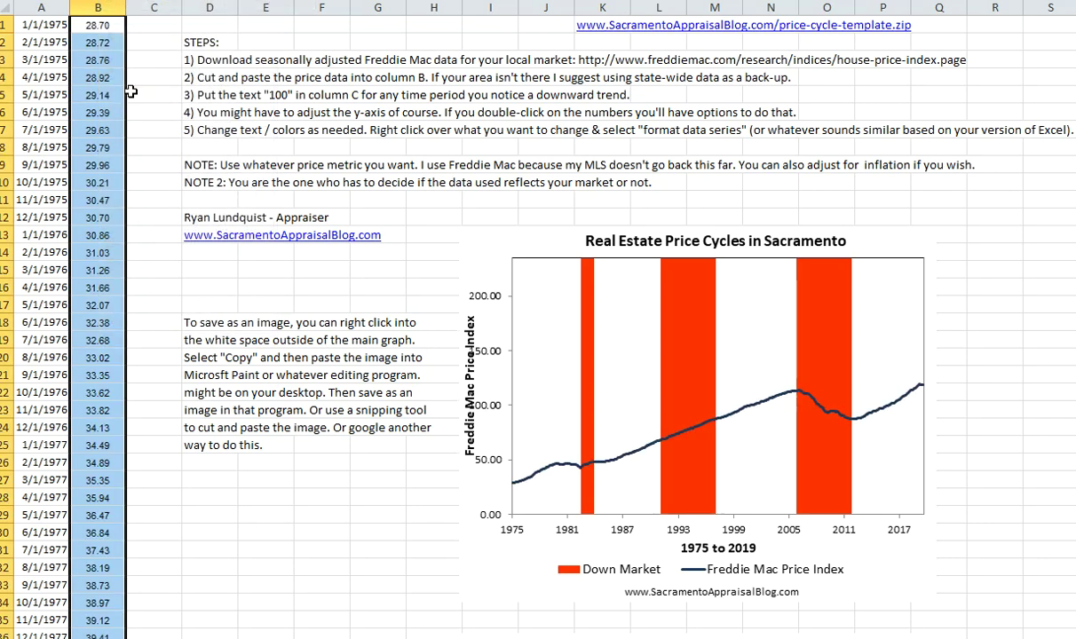
# Replace "Sacramento" with "Cleveland" in the title of the upper chart
pyautogui.click(774, 253)
pyautogui.moveTo(765, 241); pyautogui.dragTo(841, 244)
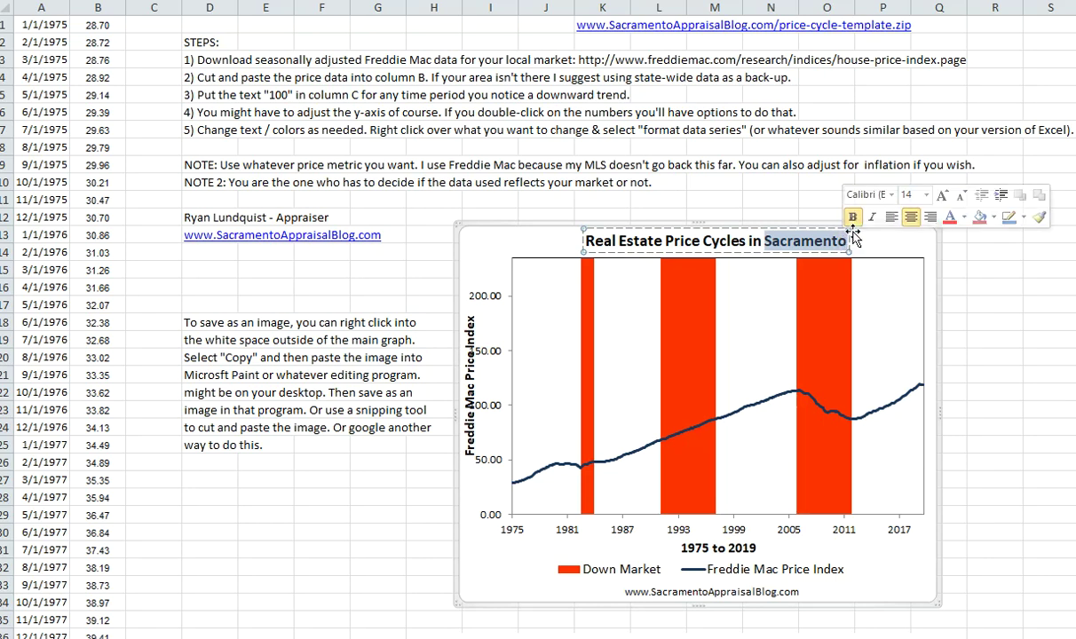
pyautogui.write('Cleveland')
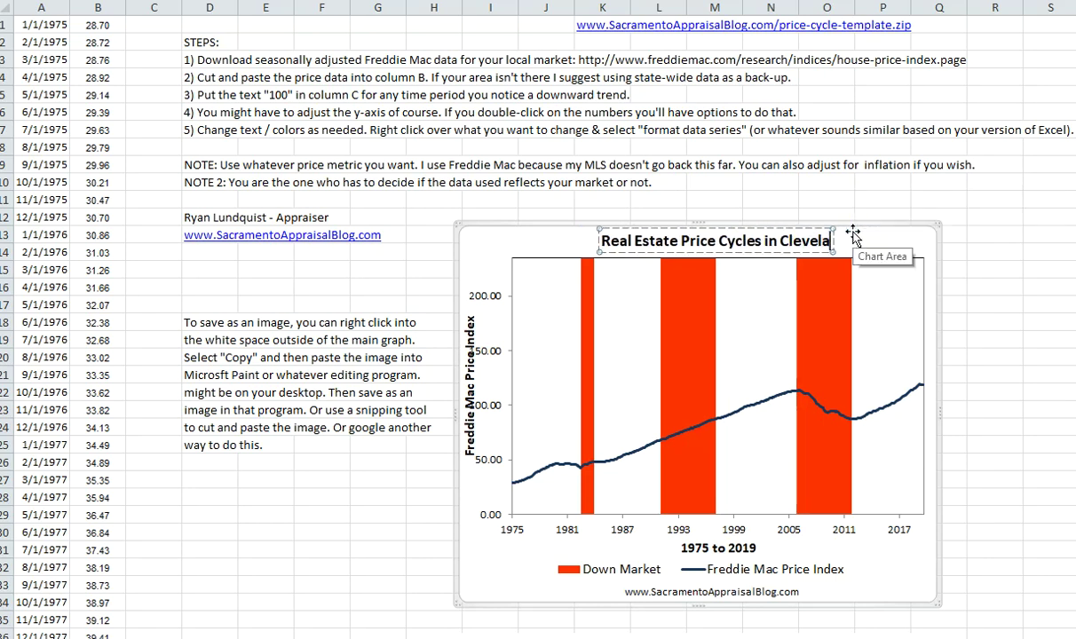
pyautogui.click(989, 252)
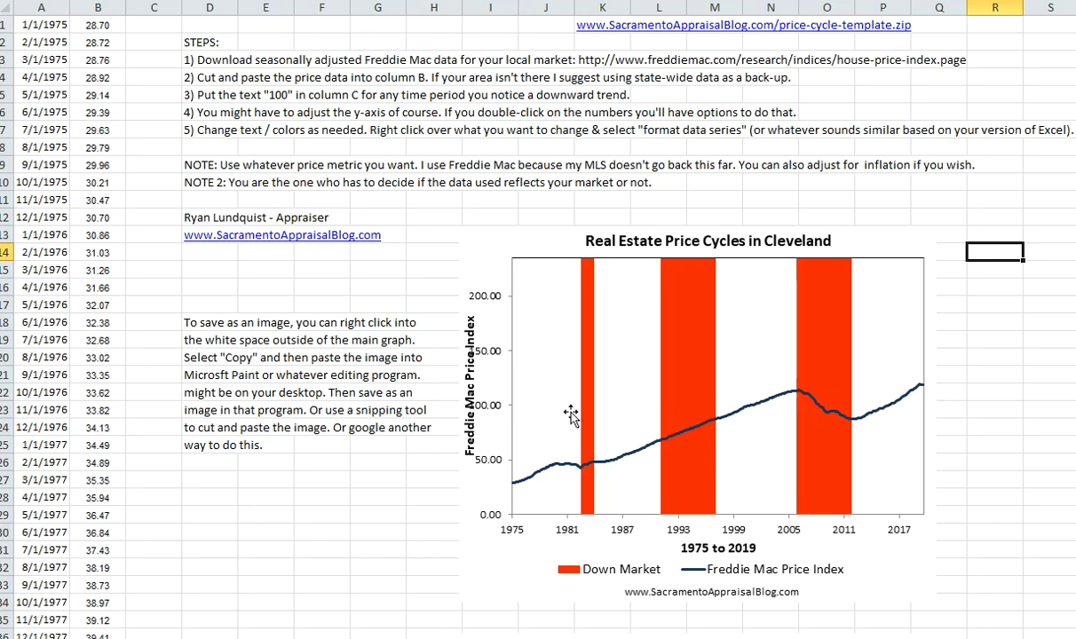
# Narrow the plot area from its left edge to clear the vertical axis title, and set the vertical axis maximum to 150
pyautogui.click(522, 383)
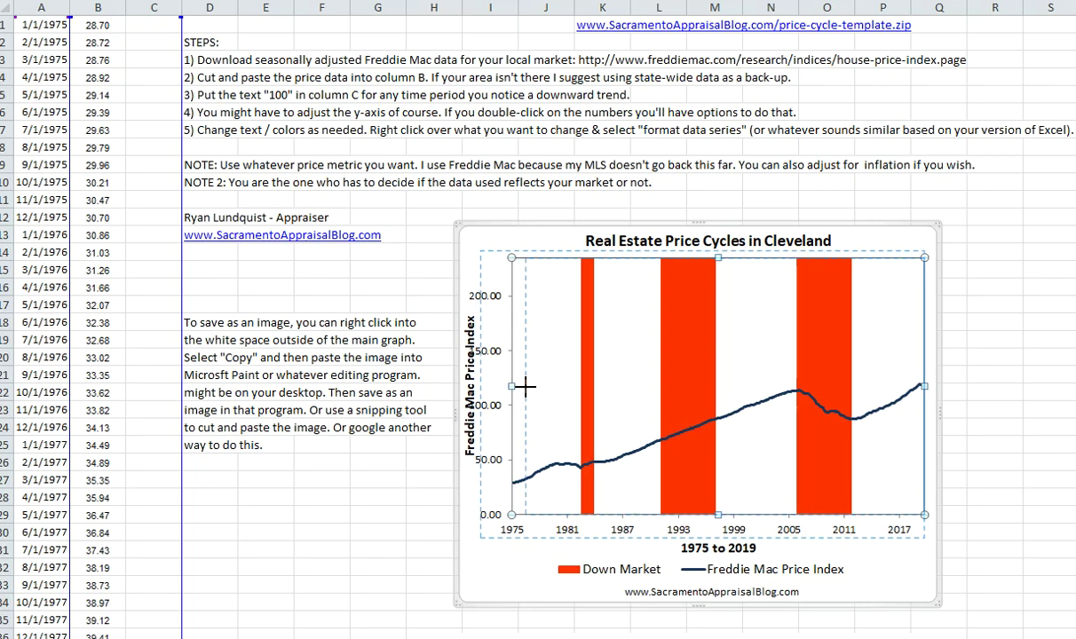
pyautogui.moveTo(526, 386); pyautogui.dragTo(525, 387)
pyautogui.doubleClick(496, 410)
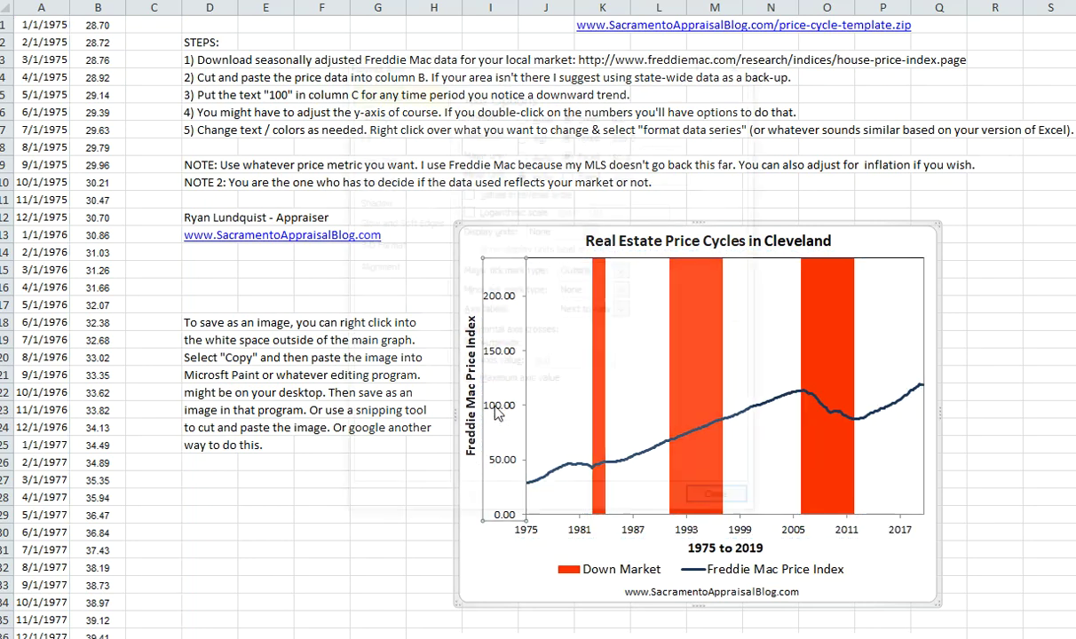
pyautogui.moveTo(659, 132); pyautogui.dragTo(609, 133)
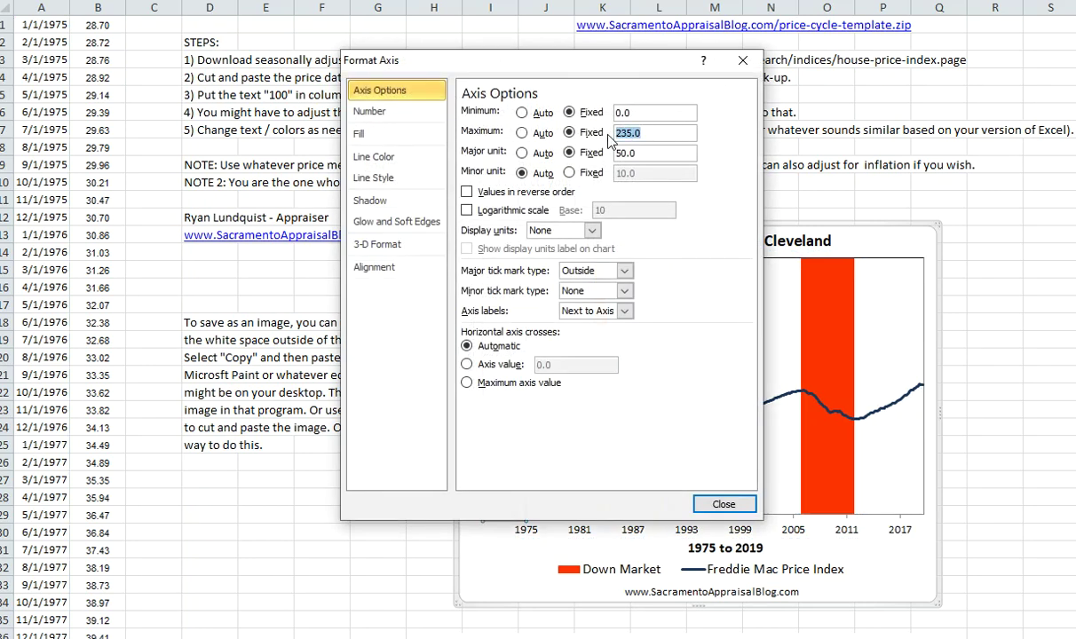
pyautogui.write('150')
pyautogui.press('Tab')
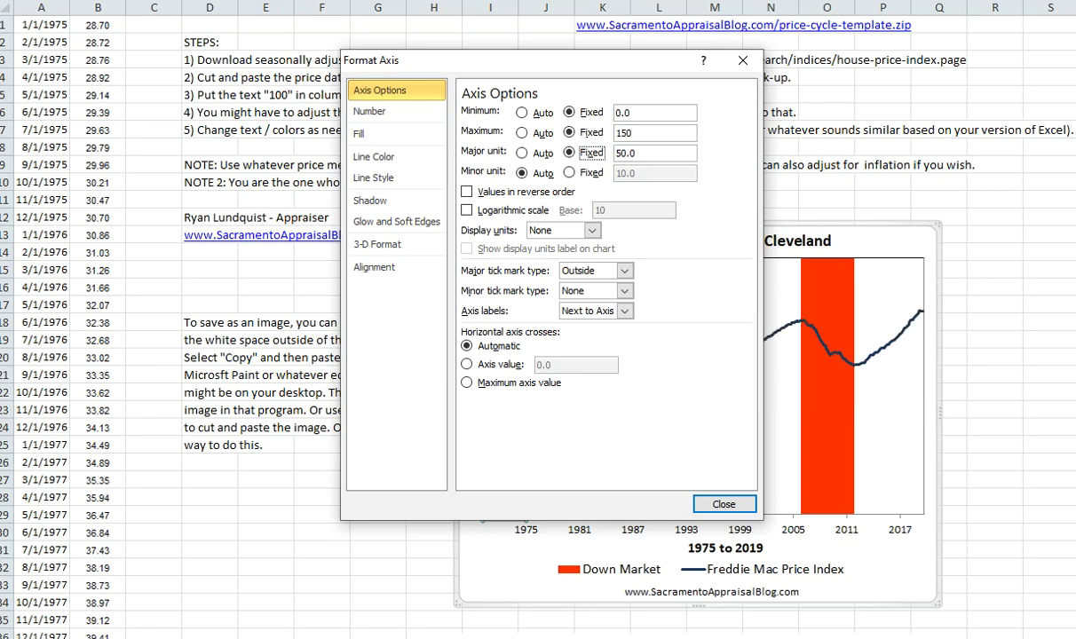
# Set the vertical axis maximum to 140 and deselect the chart
pyautogui.click(644, 133)
pyautogui.press('BackSpace')
pyautogui.press('BackSpace')
pyautogui.write('40')
pyautogui.press('Tab')
pyautogui.click(733, 504)
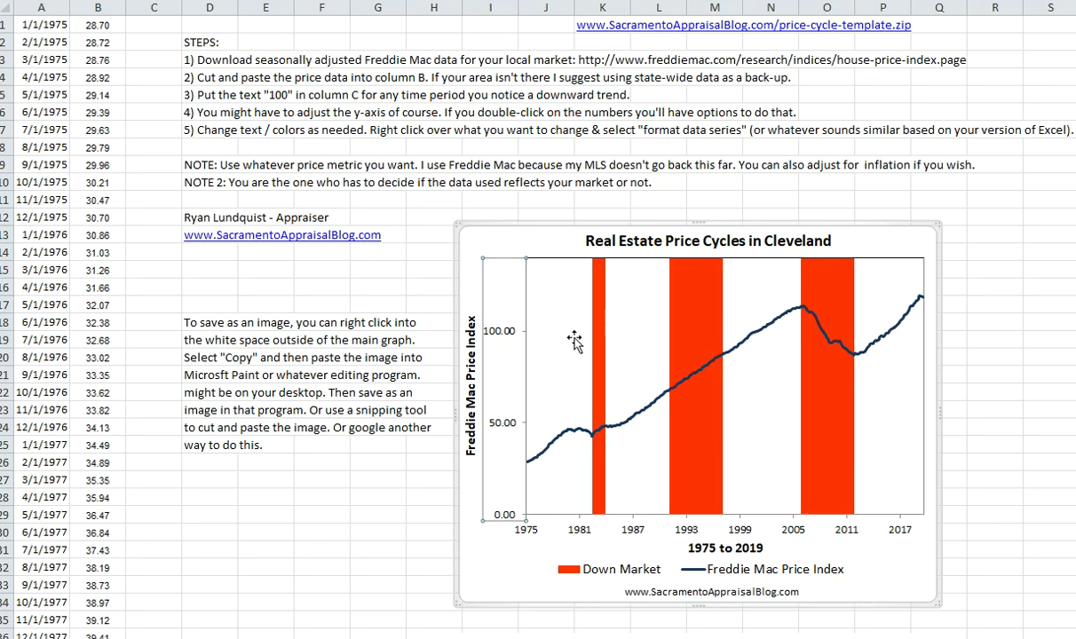
pyautogui.click(528, 204)
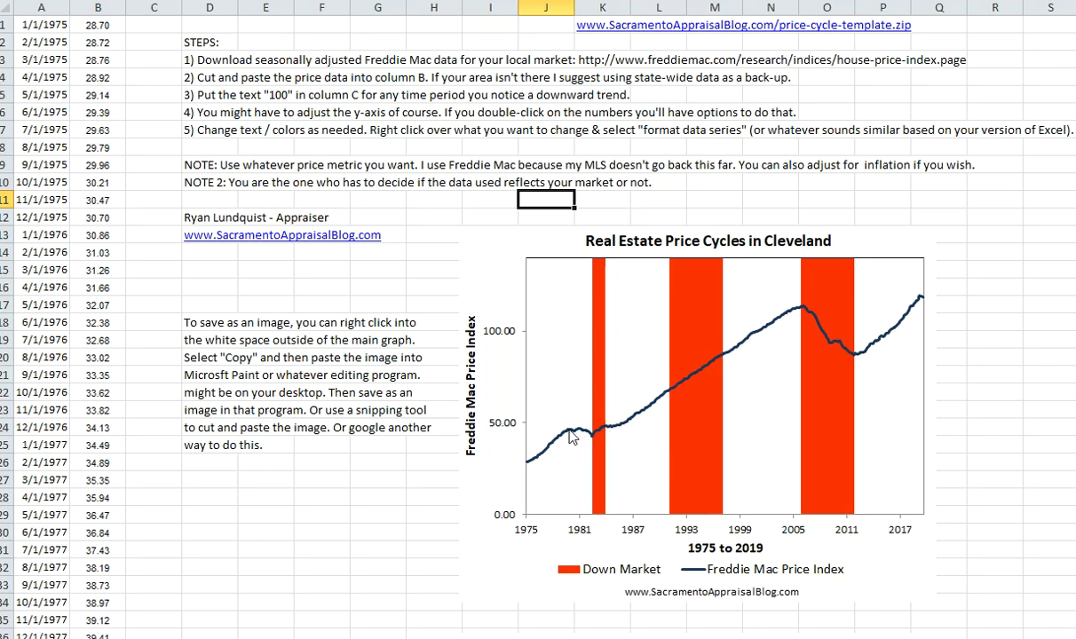
# Examine the chart's early-1980s dip and the matching dates and prices in columns A and B to locate where the decline starts
pyautogui.moveTo(571, 434)
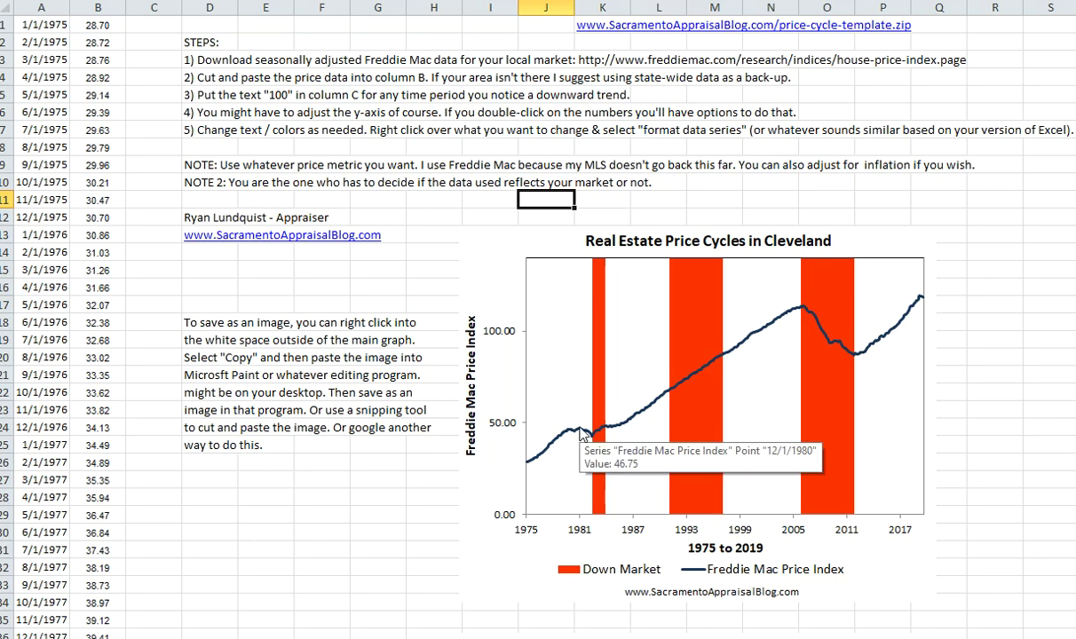
pyautogui.click(156, 4)
pyautogui.click(144, 405)
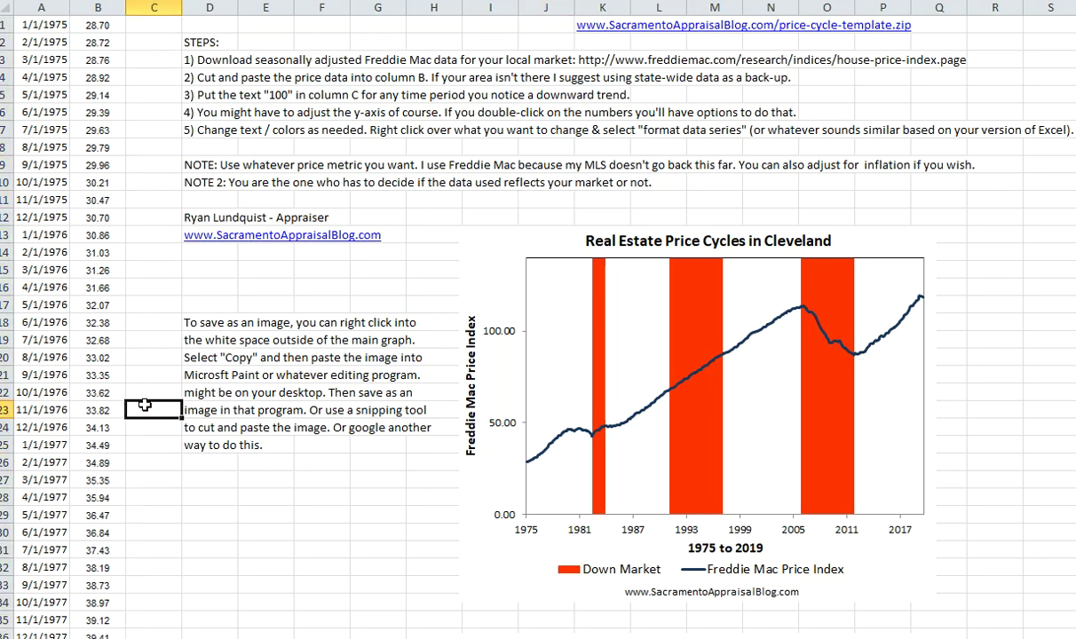
pyautogui.scroll(-20, 146, 405)
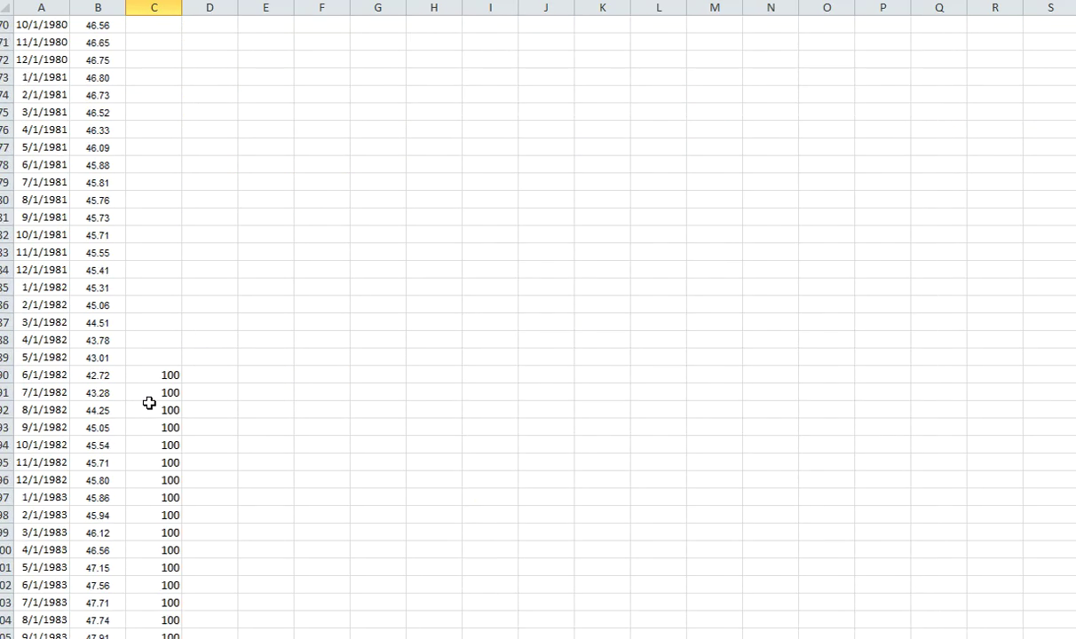
pyautogui.scroll(-1, 150, 403)
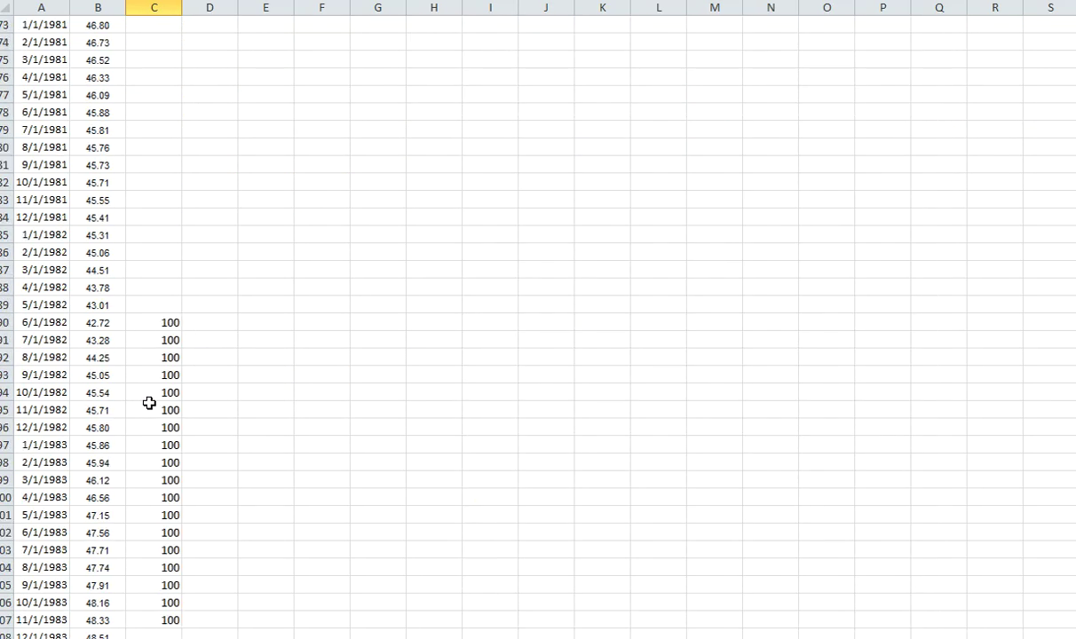
pyautogui.click(171, 321)
pyautogui.scroll(2, 191, 318)
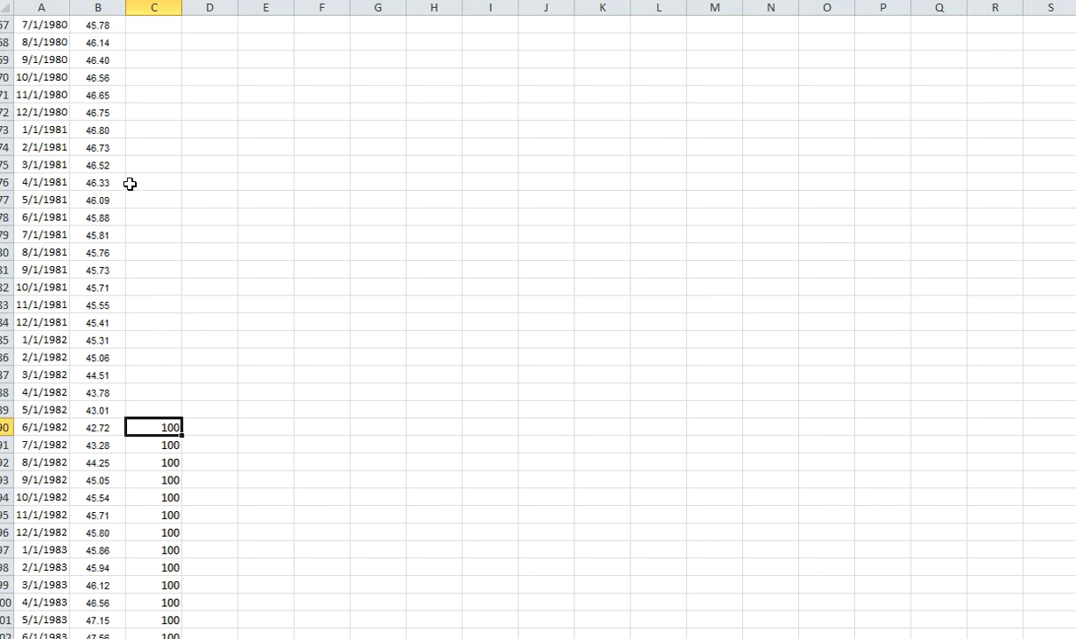
pyautogui.scroll(2, 150, 209)
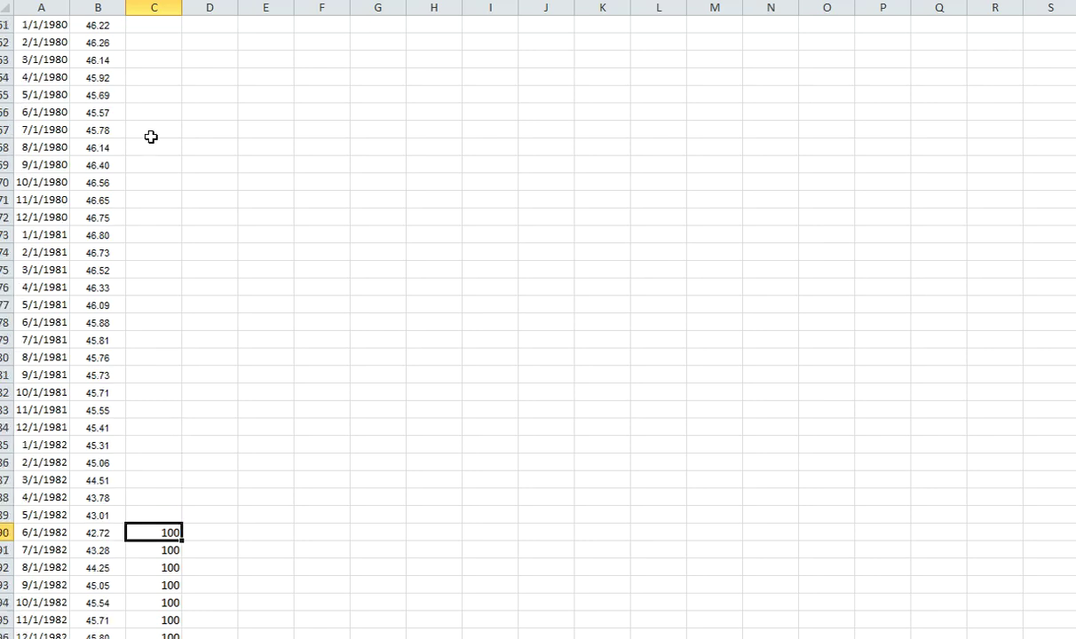
pyautogui.scroll(1, 156, 117)
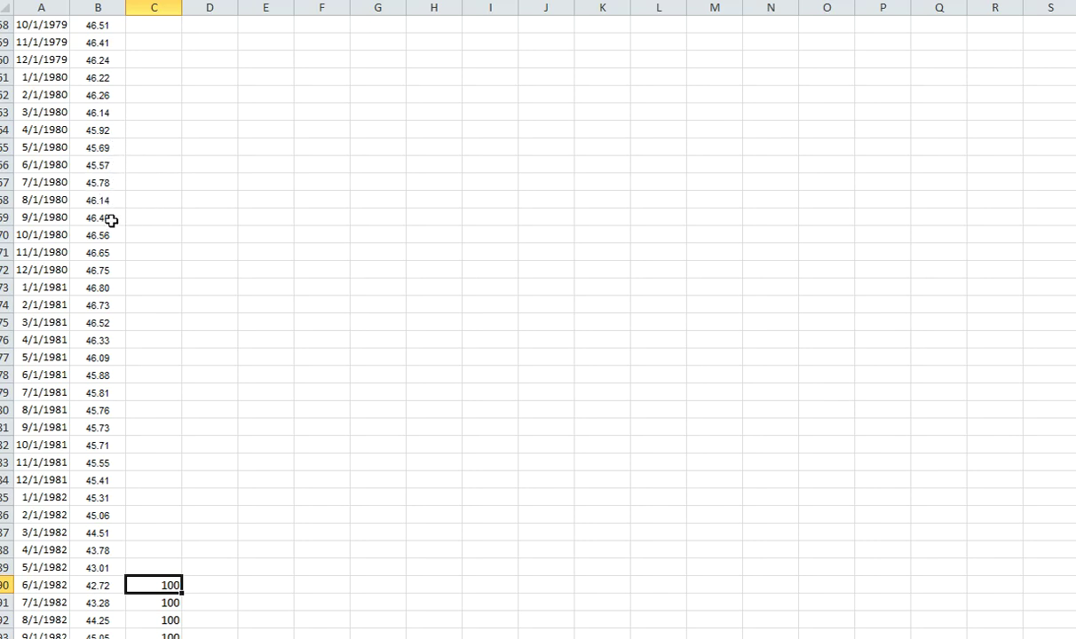
# Enter 100 in column C for each month from 3/1/1981 to 6/1/1981
pyautogui.click(135, 322)
pyautogui.write('100')
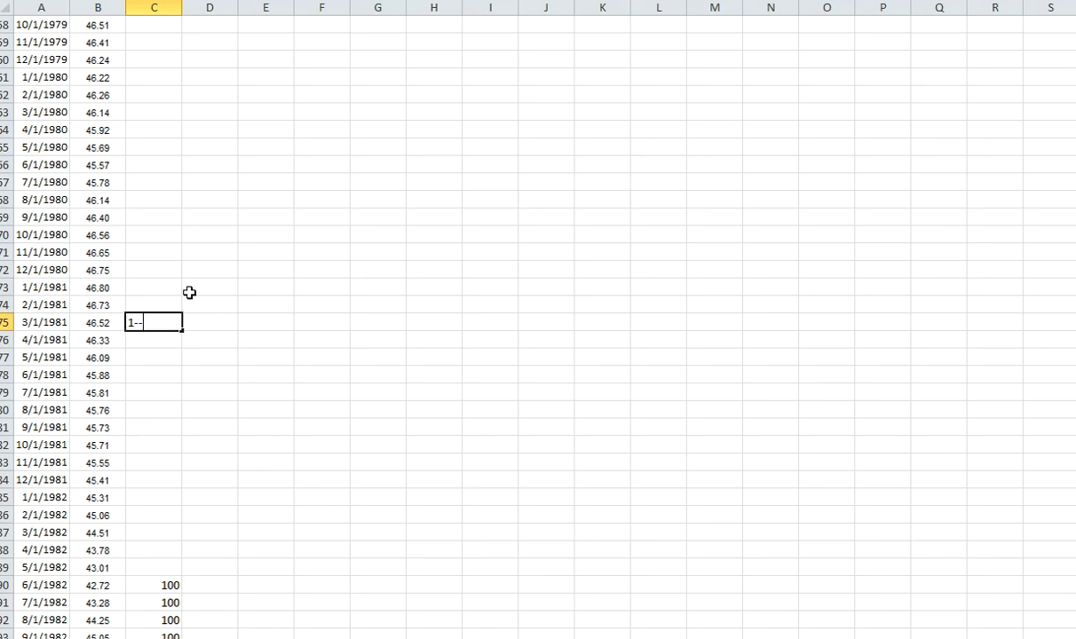
pyautogui.press('Return')
pyautogui.write('100')
pyautogui.press('Return')
pyautogui.write('100')
pyautogui.press('Return')
pyautogui.write('100')
pyautogui.press('Return')
# Copy the four 100 markers for March to June 1981 and paste them twice to cover 7/1/1981 through 2/1/1982
pyautogui.moveTo(177, 321); pyautogui.dragTo(174, 371)
pyautogui.hotkey('ctrl', 'c')
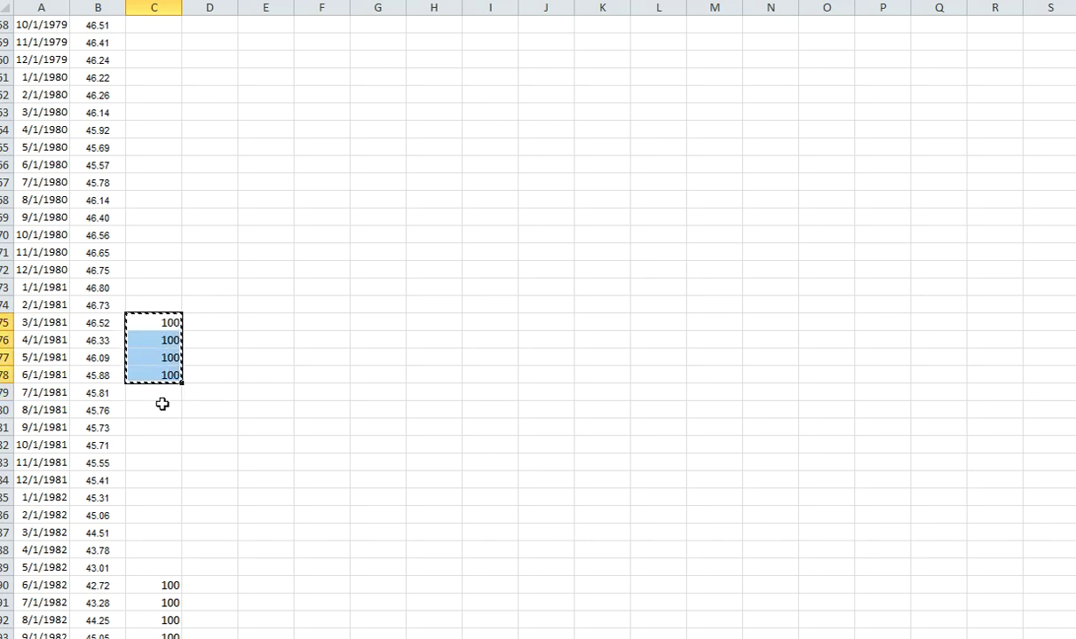
pyautogui.click(160, 402)
pyautogui.hotkey('ctrl', 'v')
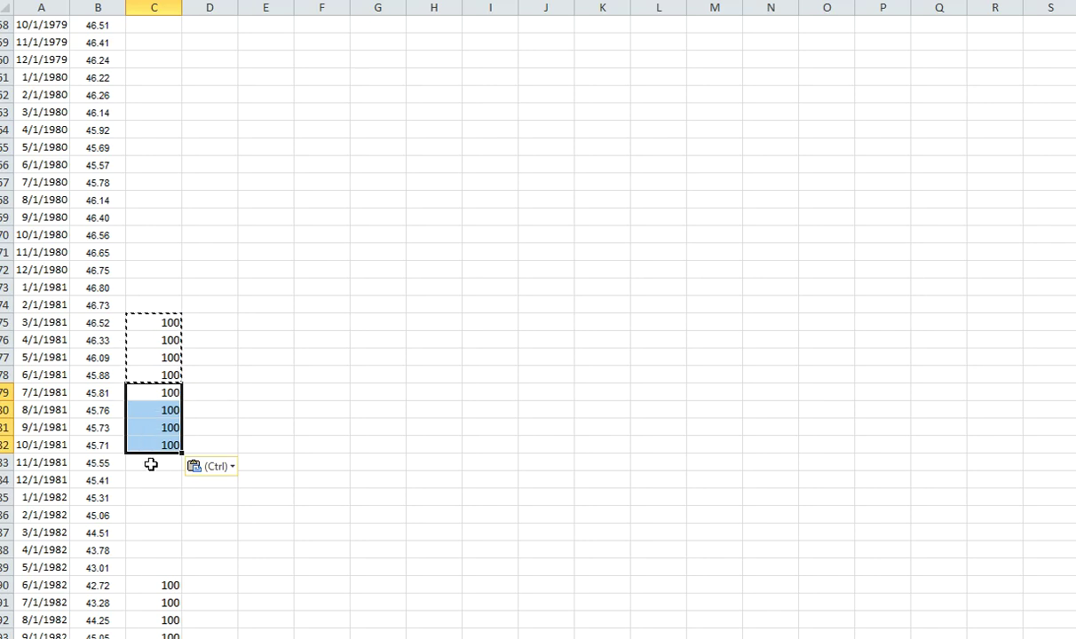
pyautogui.click(151, 462)
pyautogui.hotkey('ctrl', 'v')
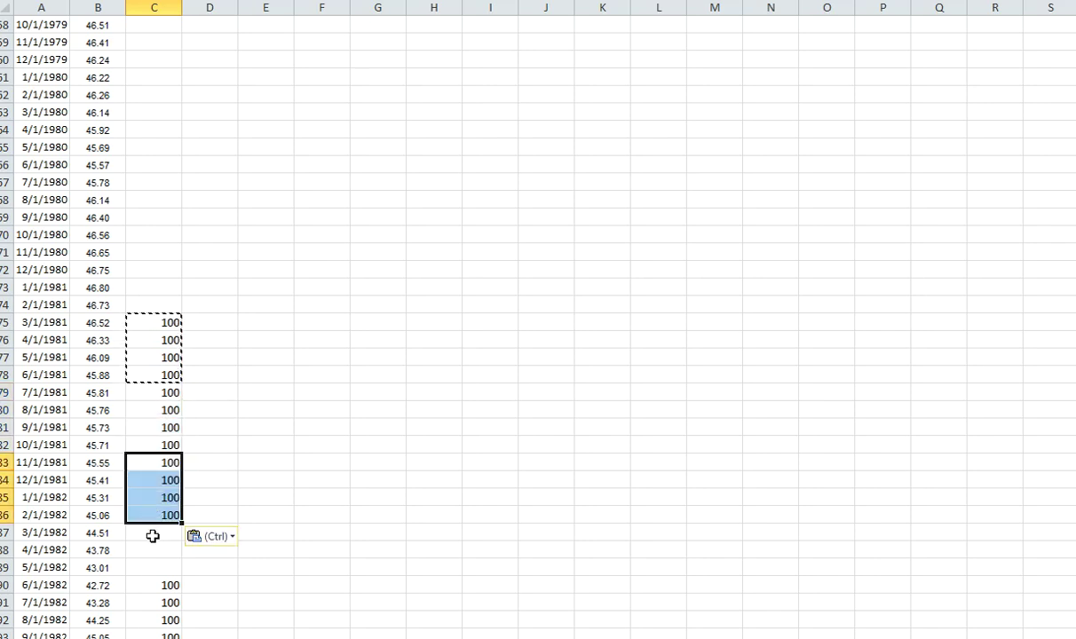
# Enter 100 in column C for 3/1/1982, 4/1/1982 and 5/1/1982 to fill the gap before the existing markers
pyautogui.click(154, 532)
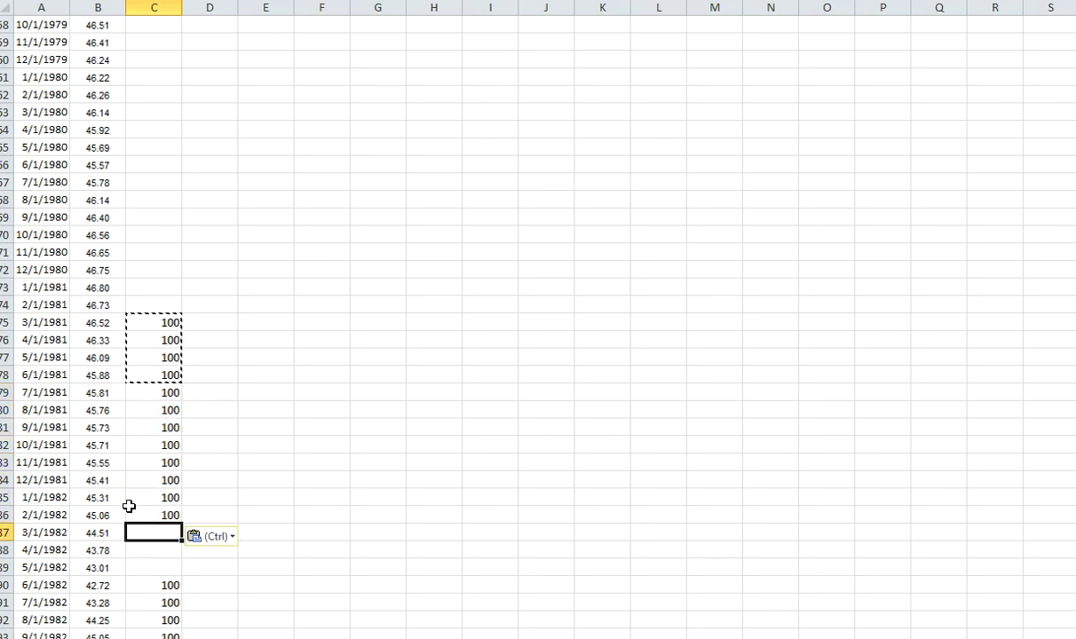
pyautogui.write('100')
pyautogui.press('Return')
pyautogui.write('100')
pyautogui.press('Return')
pyautogui.write('100')
pyautogui.press('Return')
# Clear the 100 markers in column C from 7/1/1982 through 11/1/1983
pyautogui.scroll(-3, 128, 505)
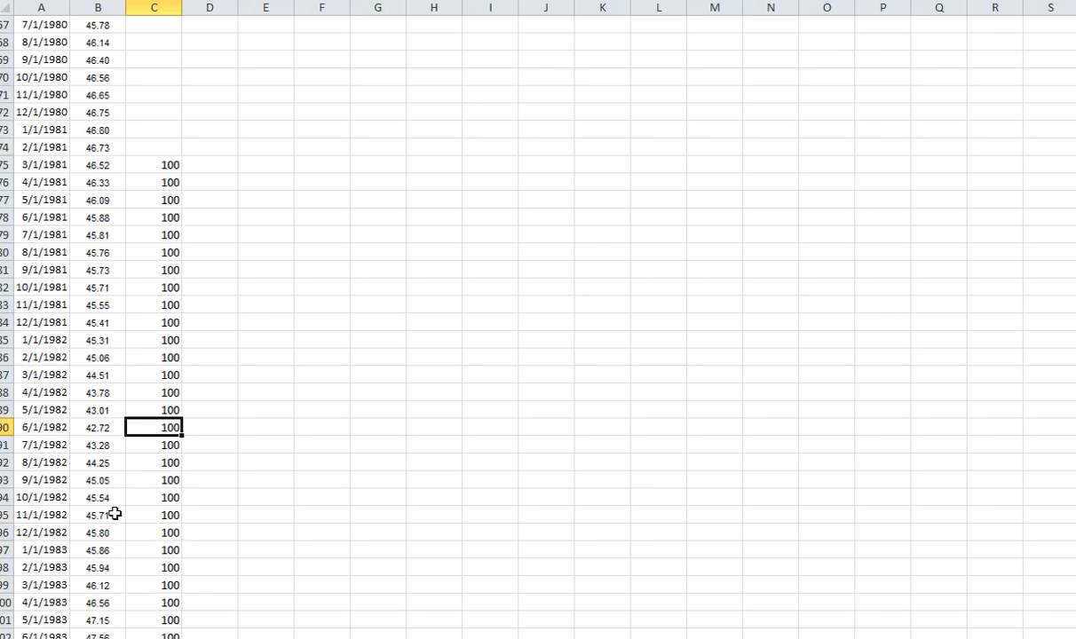
pyautogui.scroll(-2, 142, 430)
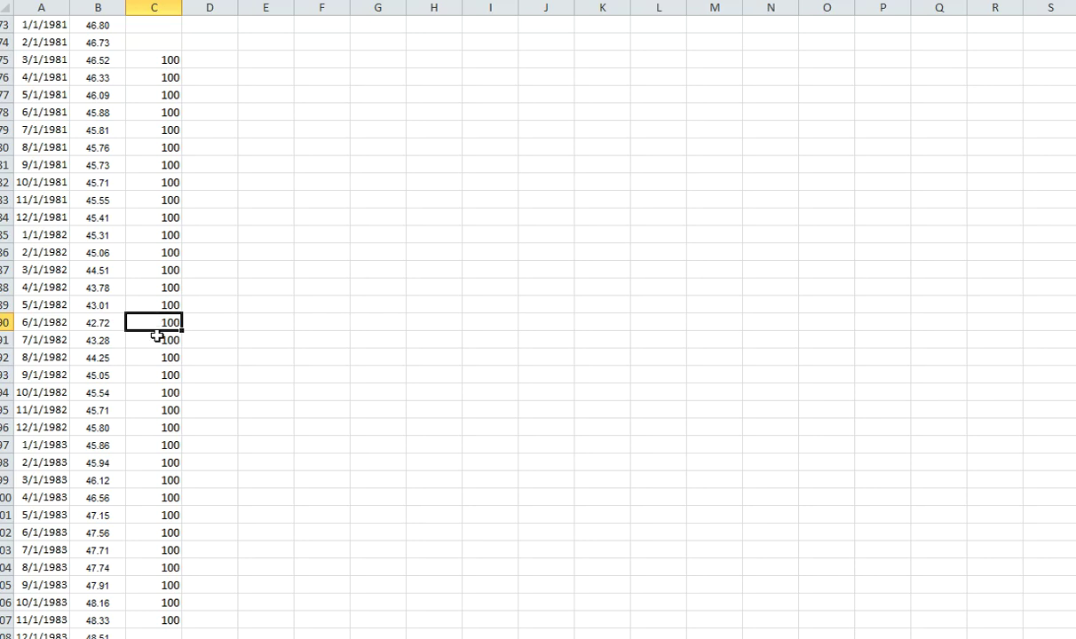
pyautogui.moveTo(157, 337); pyautogui.dragTo(167, 616)
pyautogui.press('Delete')
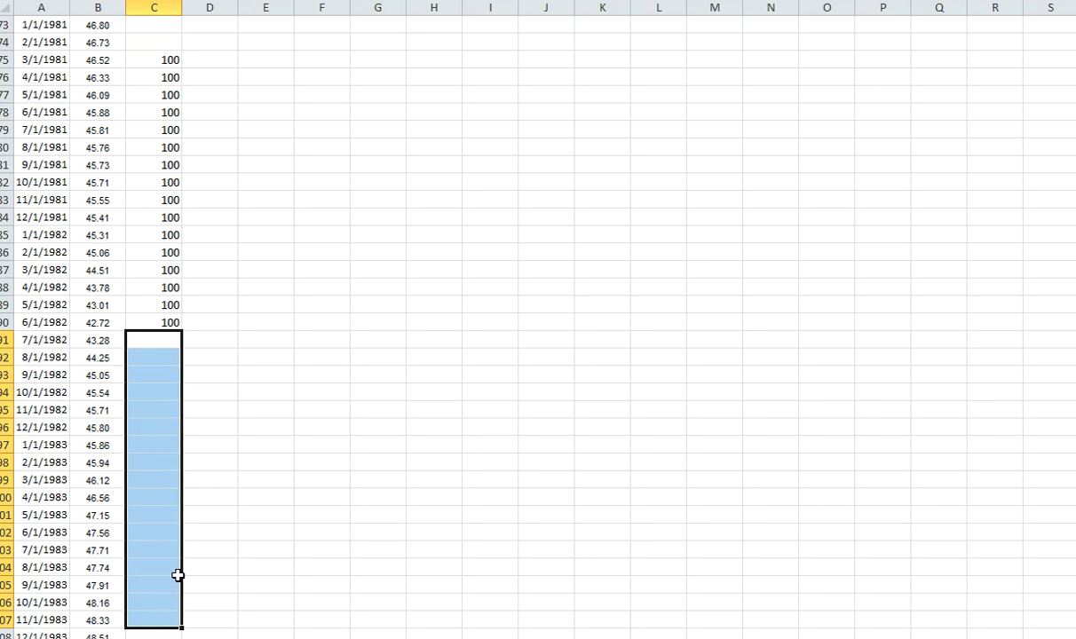
pyautogui.click(252, 460)
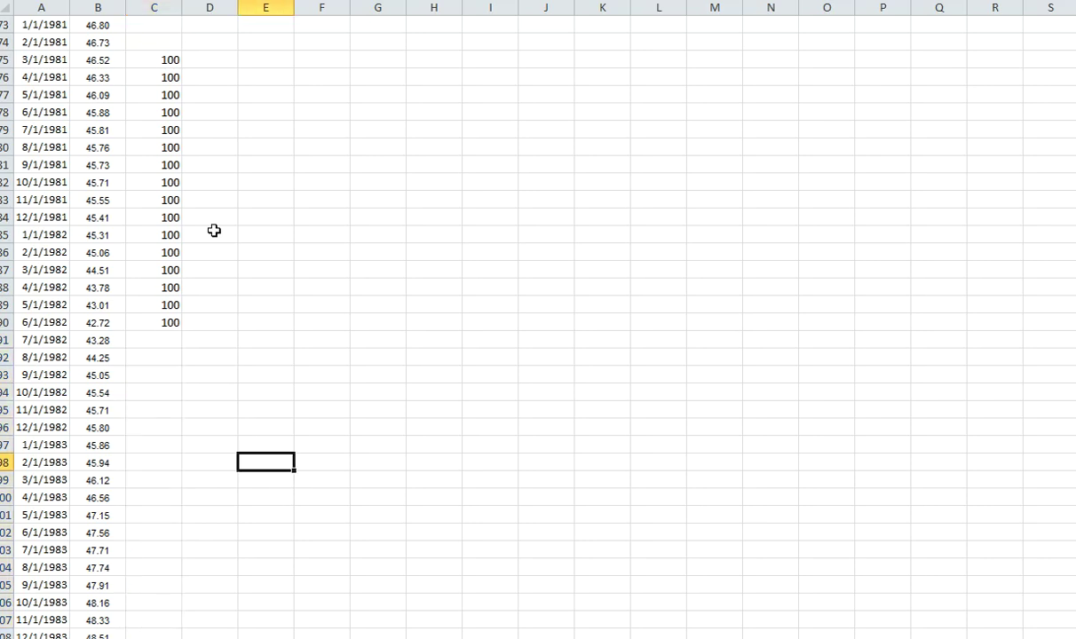
# Check the start and end of the early-1980s markers in column C and the first down-market band in the Cleveland chart
pyautogui.click(171, 59)
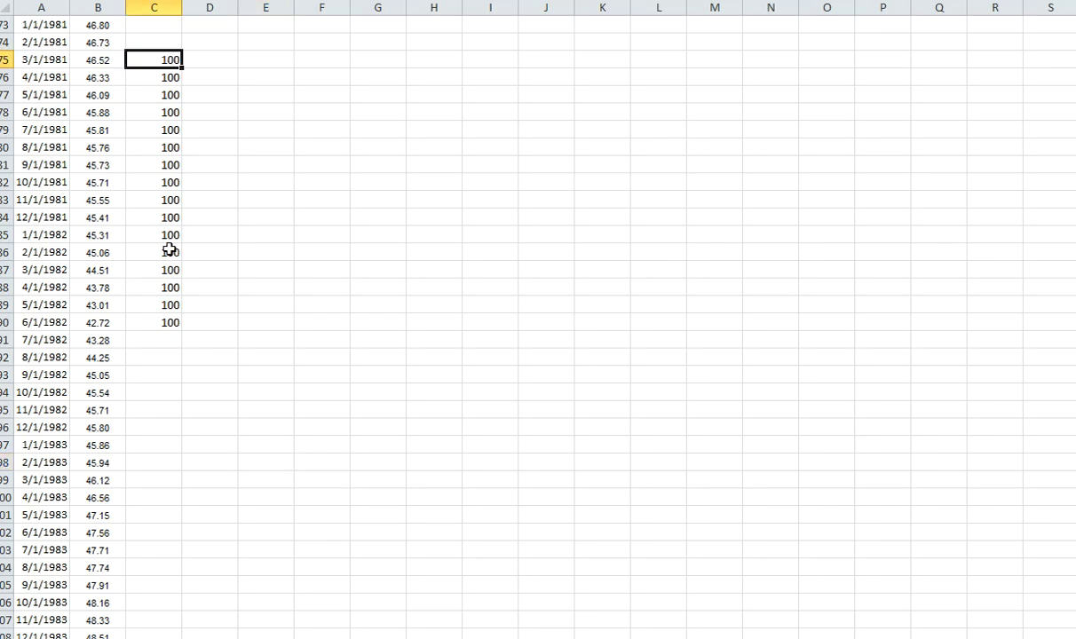
pyautogui.click(160, 320)
pyautogui.scroll(19, 214, 317)
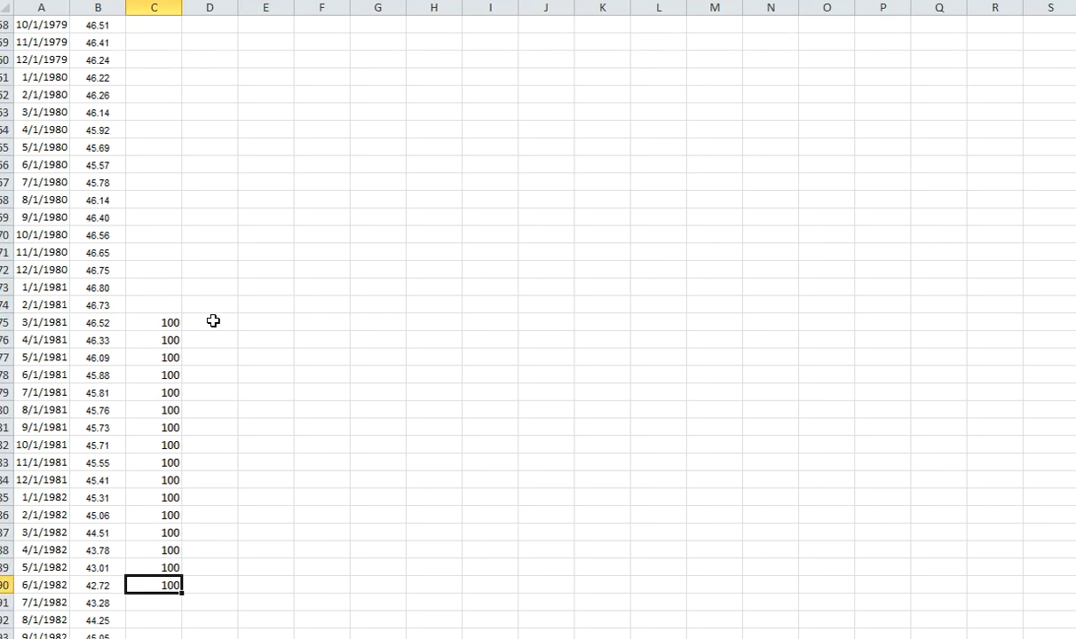
pyautogui.scroll(2, 279, 291)
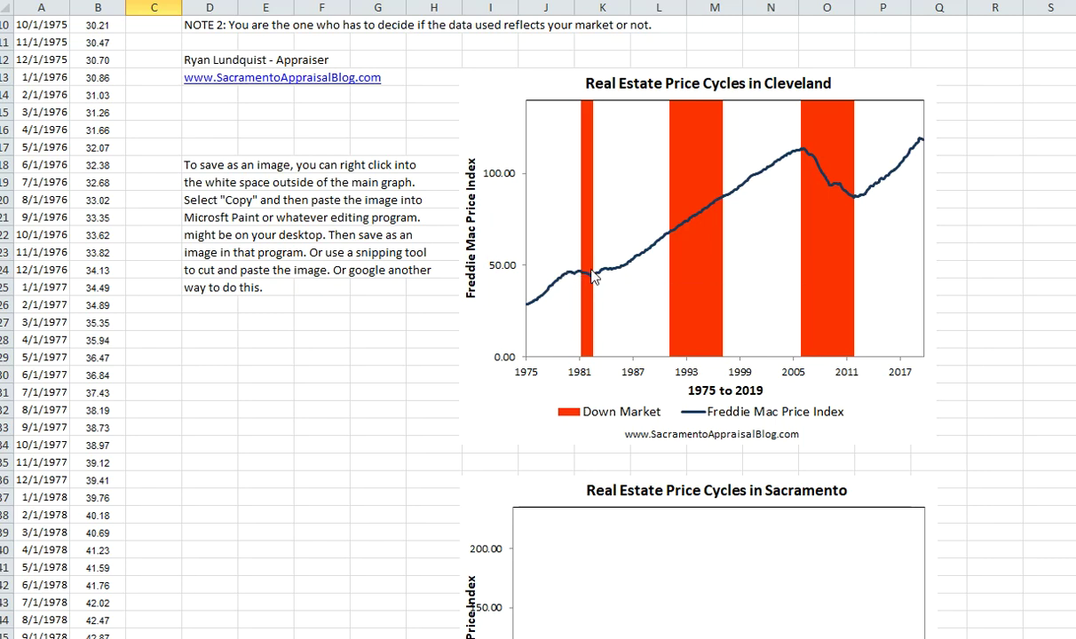
pyautogui.moveTo(585, 279)
pyautogui.scroll(-6, 211, 353)
pyautogui.scroll(6, 211, 353)
# Clear the 1990s down-market markers in column C from 2/1/1991 through 6/1/1995
pyautogui.scroll(-9, 176, 373)
pyautogui.scroll(-20, 175, 373)
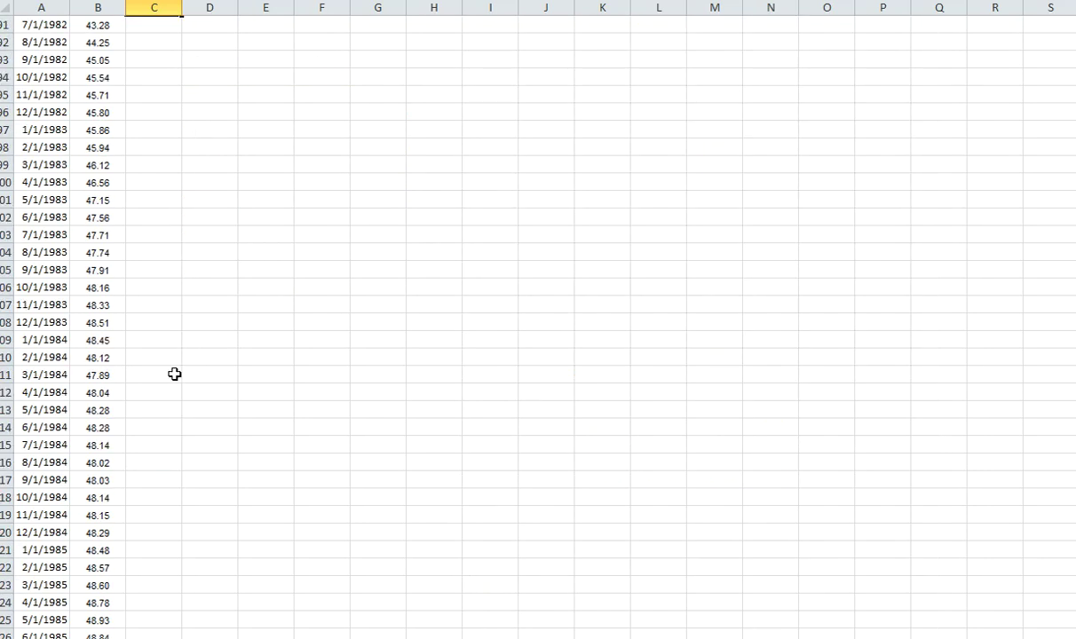
pyautogui.moveTo(173, 201); pyautogui.dragTo(163, 619)
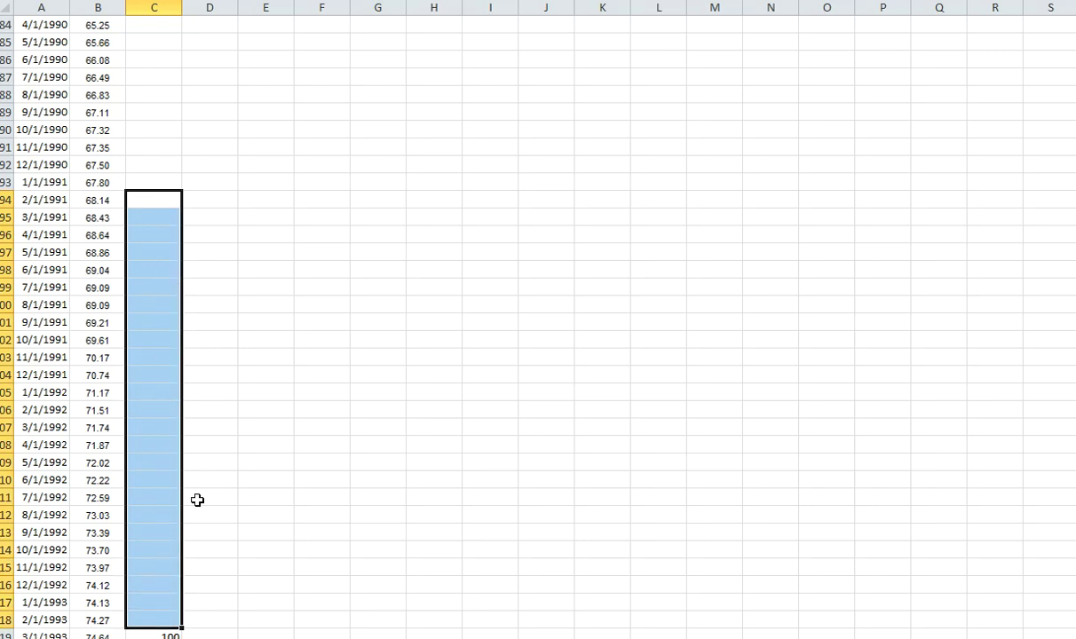
pyautogui.scroll(-10, 197, 497)
pyautogui.scroll(1, 166, 252)
pyautogui.moveTo(161, 165); pyautogui.dragTo(163, 632)
pyautogui.scroll(-4, 202, 512)
pyautogui.scroll(-1, 201, 511)
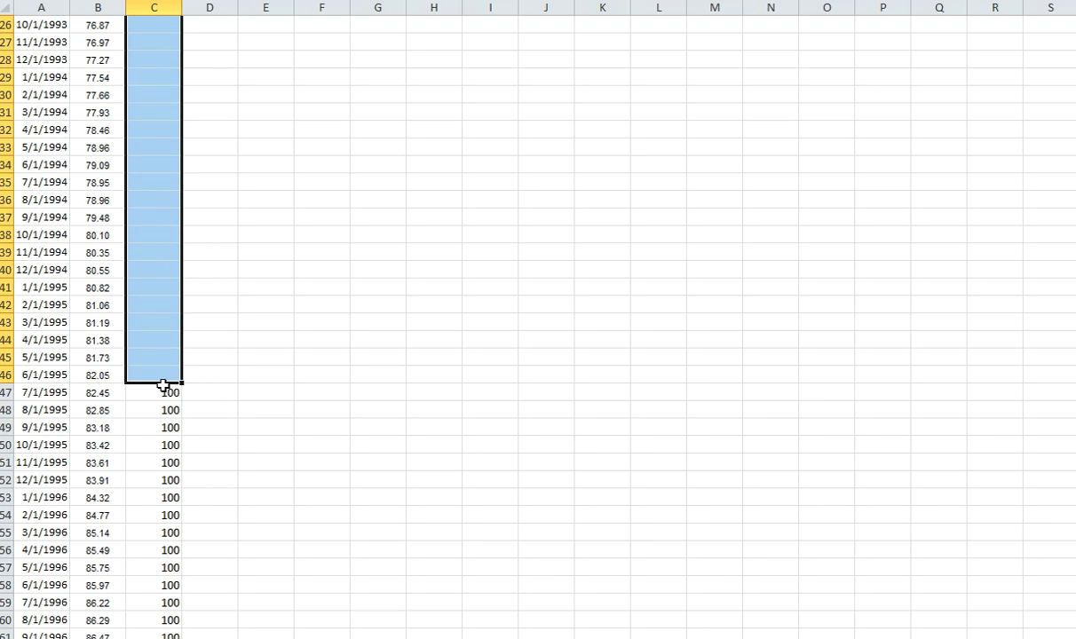
# Clear the rest of the 1990s down-market markers in column C from 7/1/1995 onward, and return to the Cleveland chart
pyautogui.moveTo(163, 391); pyautogui.dragTo(151, 578)
pyautogui.press('Delete')
pyautogui.scroll(-7, 187, 500)
pyautogui.moveTo(173, 340); pyautogui.dragTo(164, 224)
pyautogui.press('Delete')
pyautogui.click(272, 288)
pyautogui.scroll(8, 997, 388)
pyautogui.scroll(10, 997, 388)
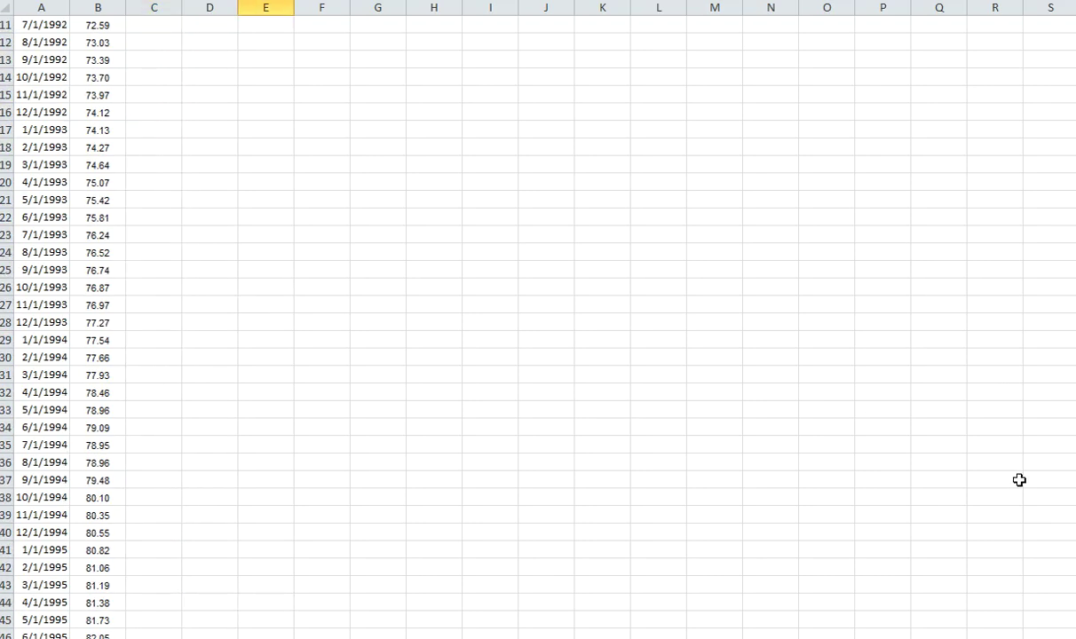
pyautogui.scroll(20, 996, 387)
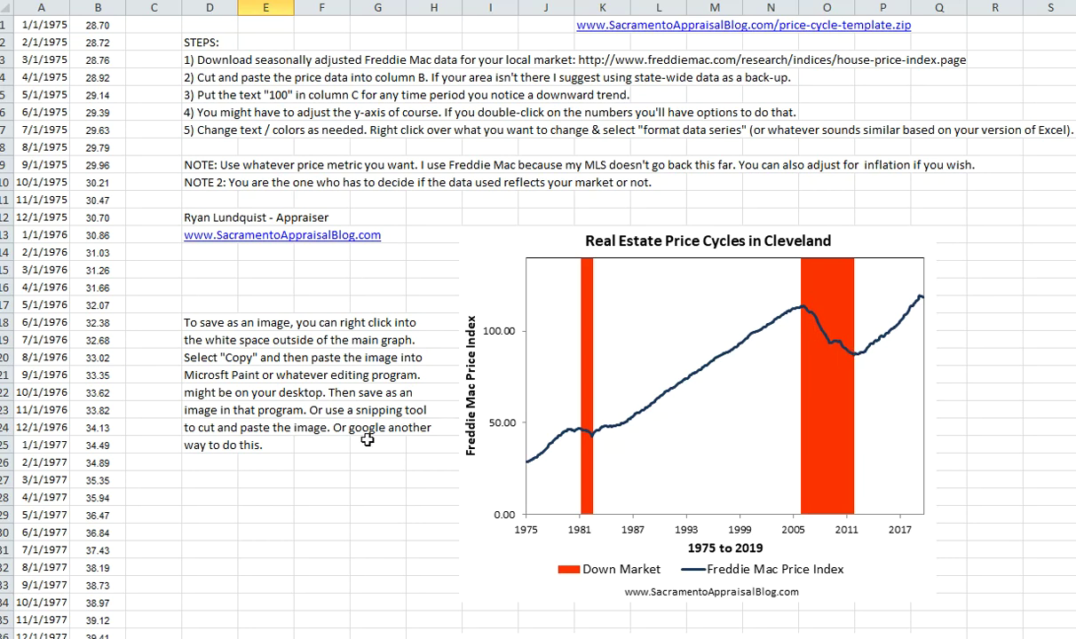
# Clear the 100 markers in column C for 11/1/2005 through 2/1/2006, at the start of the last down-market period
pyautogui.scroll(-19, 273, 442)
pyautogui.scroll(-20, 243, 432)
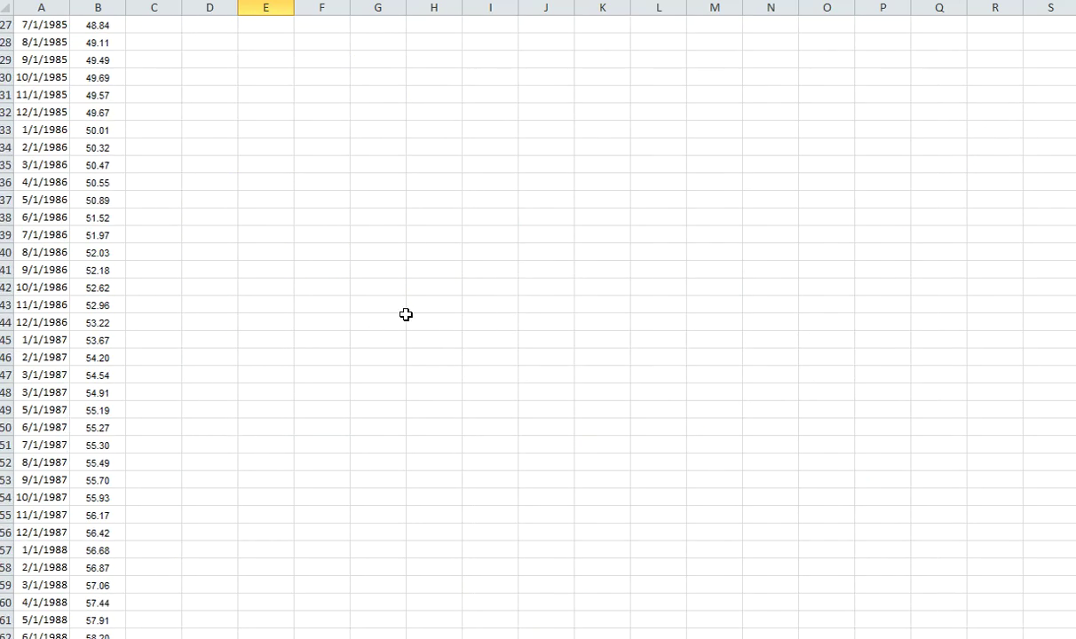
pyautogui.scroll(-20, 153, 418)
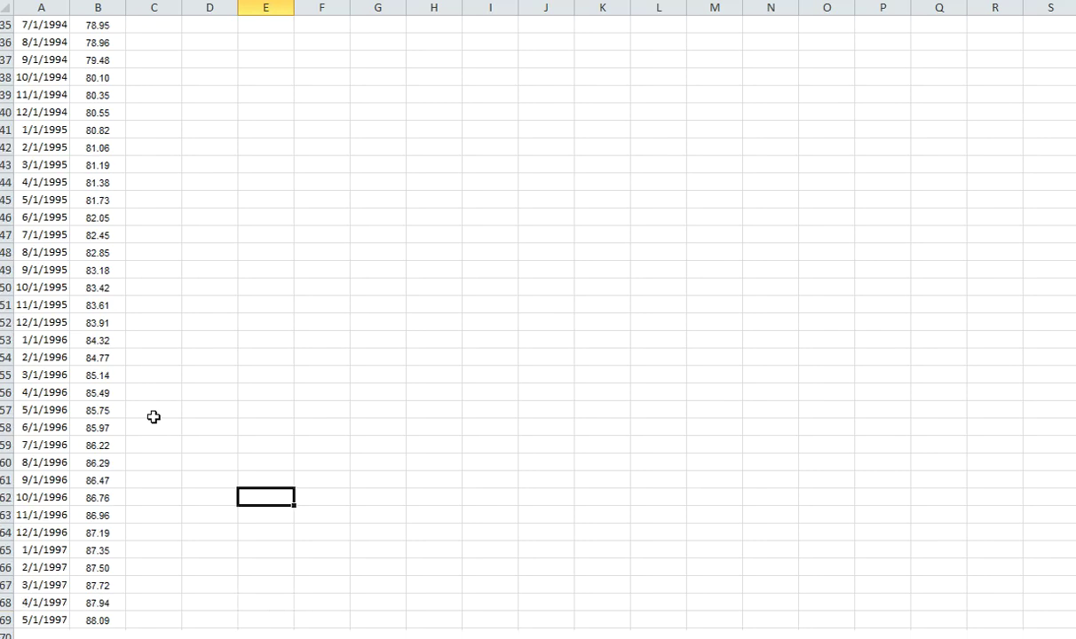
pyautogui.scroll(-9, 158, 417)
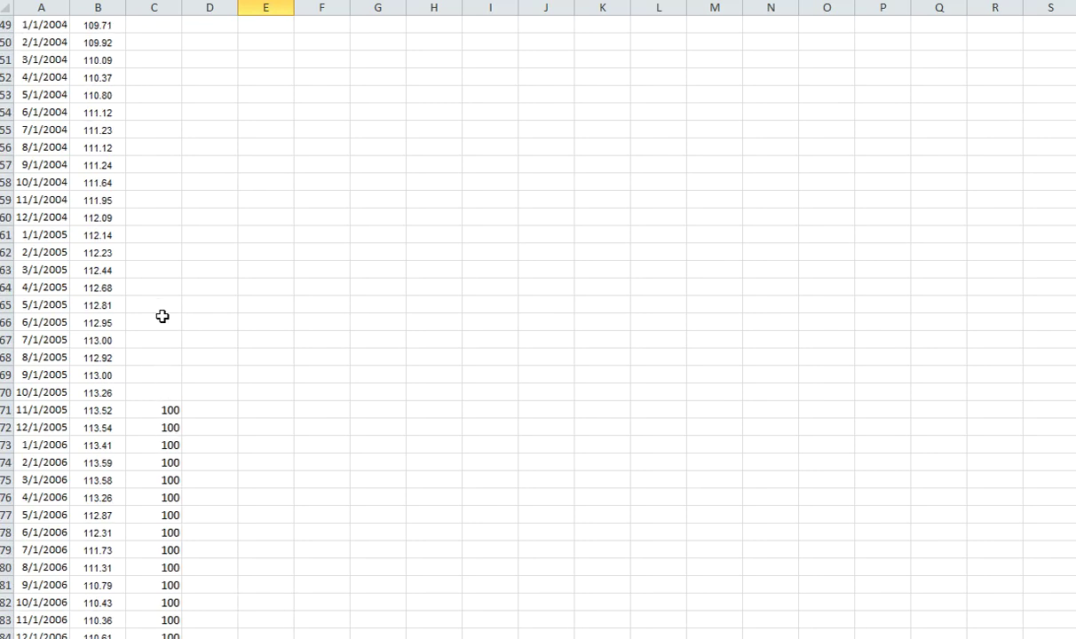
pyautogui.click(153, 408)
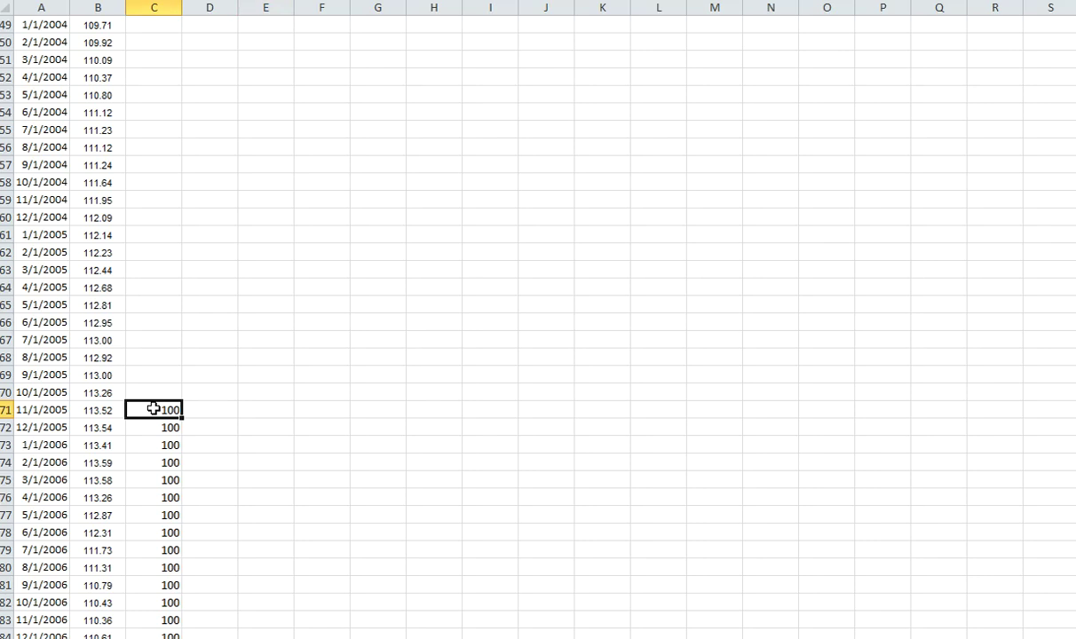
pyautogui.click(151, 425)
pyautogui.press('Delete')
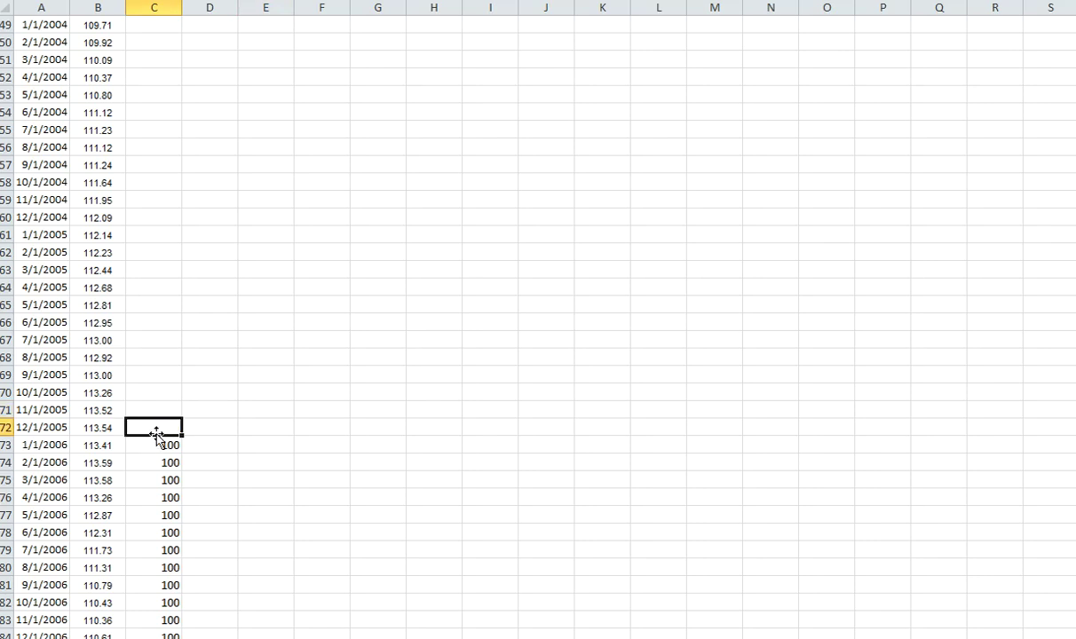
pyautogui.click(156, 441)
pyautogui.press('Delete')
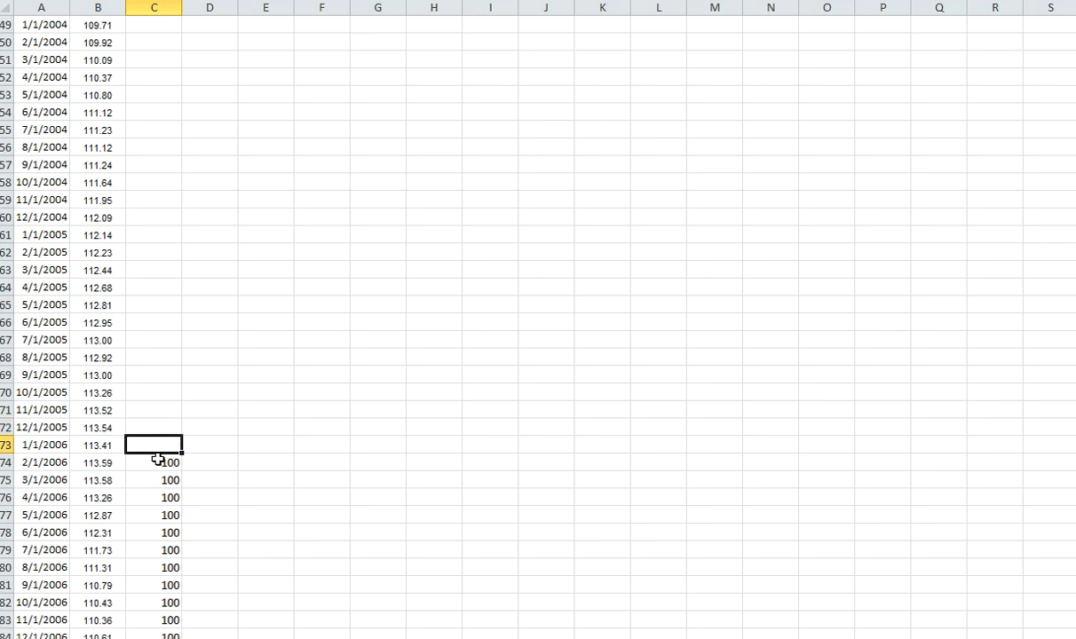
pyautogui.click(157, 458)
pyautogui.press('Delete')
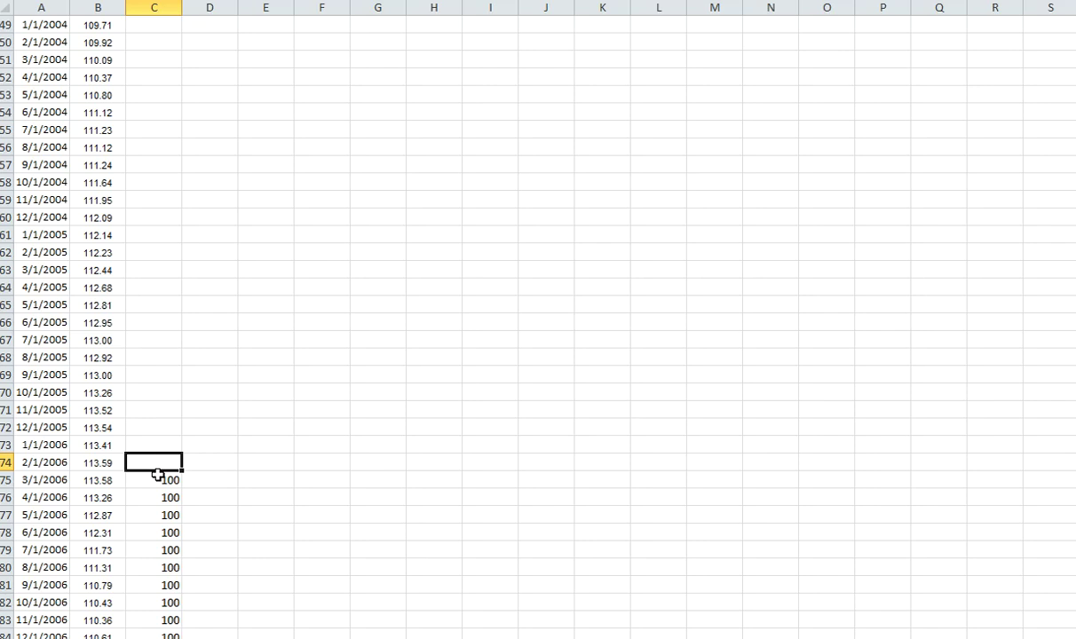
# Check where the last down-market markers start and end in column C, and review the bands in the Cleveland chart
pyautogui.scroll(-2, 160, 477)
pyautogui.click(166, 375)
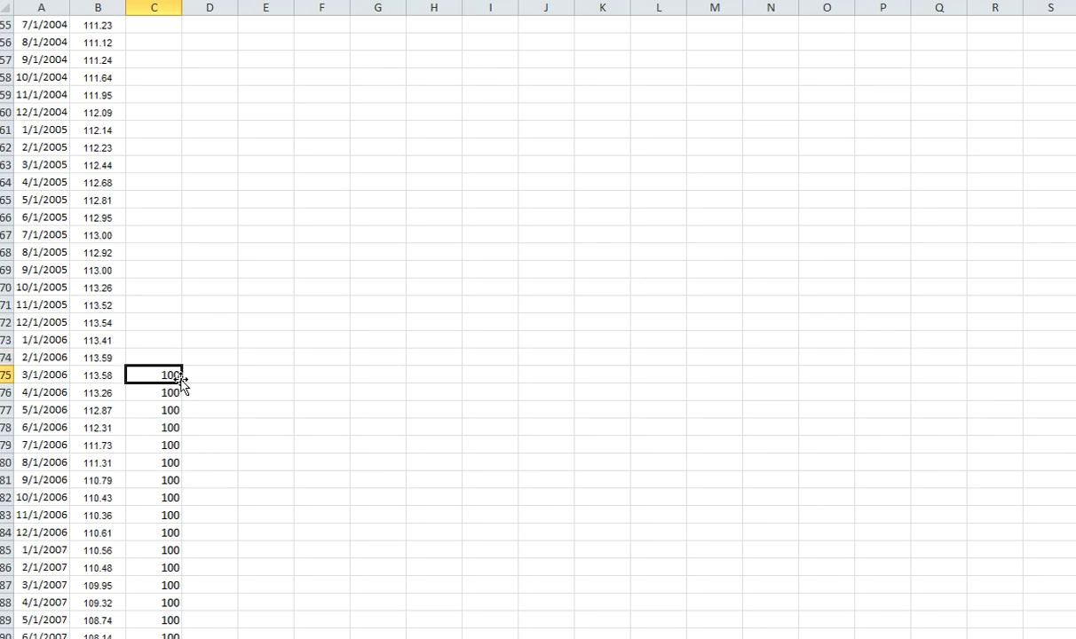
pyautogui.scroll(-20, 173, 387)
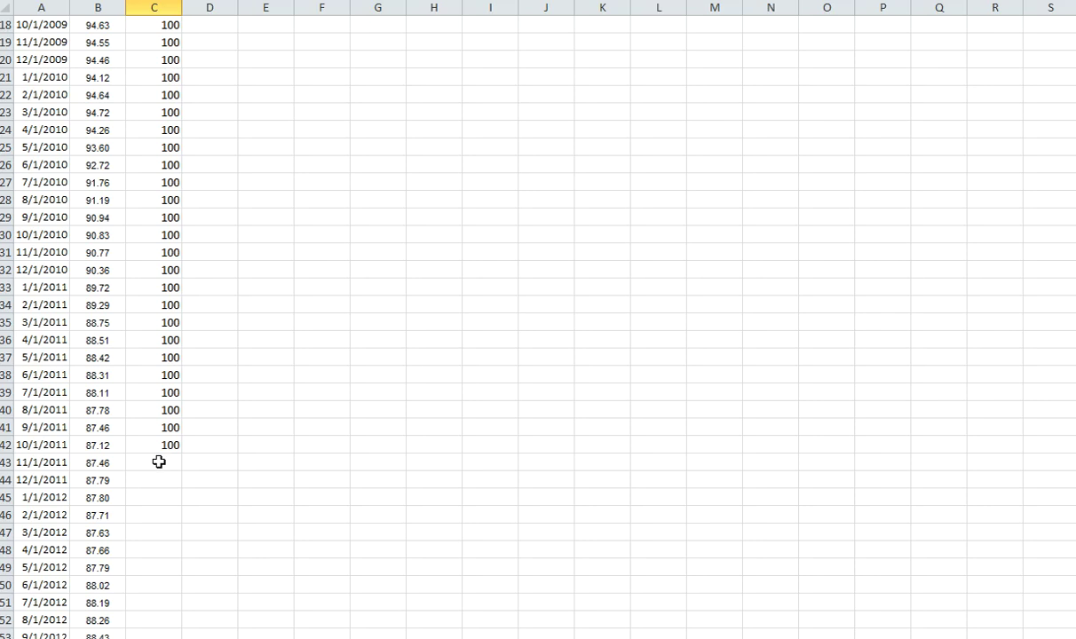
pyautogui.click(159, 444)
pyautogui.hotkey('ctrl', 'c')
pyautogui.click(159, 462)
pyautogui.scroll(12, 864, 384)
pyautogui.scroll(13, 1031, 246)
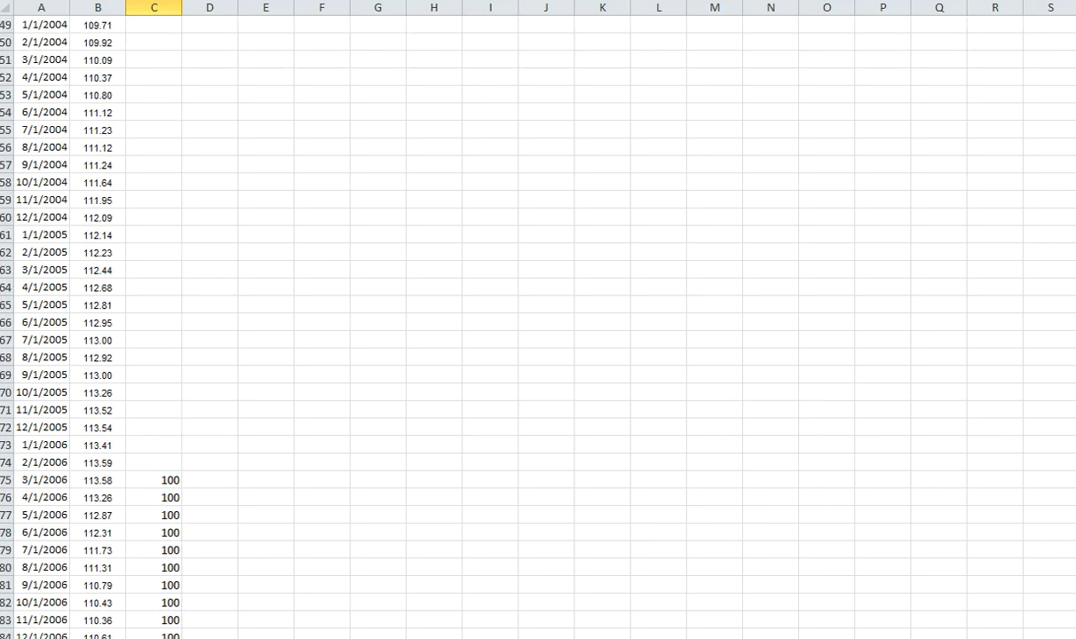
pyautogui.scroll(14, 1031, 246)
pyautogui.click(996, 251)
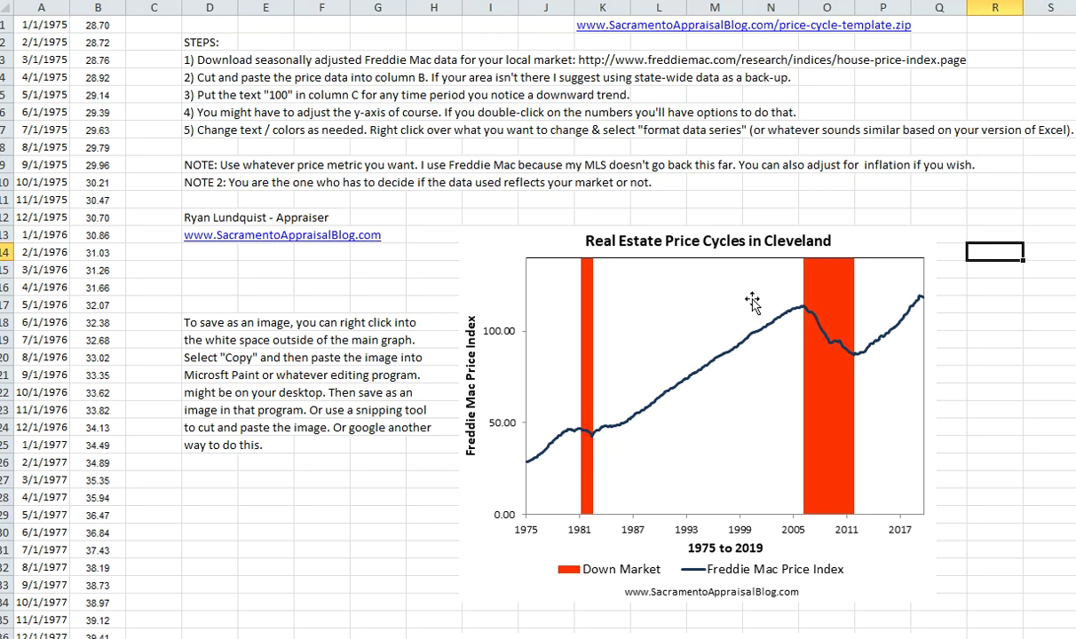
# Narrow the Sacramento chart's plot area from its left edge so the value labels clear the vertical axis title
pyautogui.scroll(-6, 877, 348)
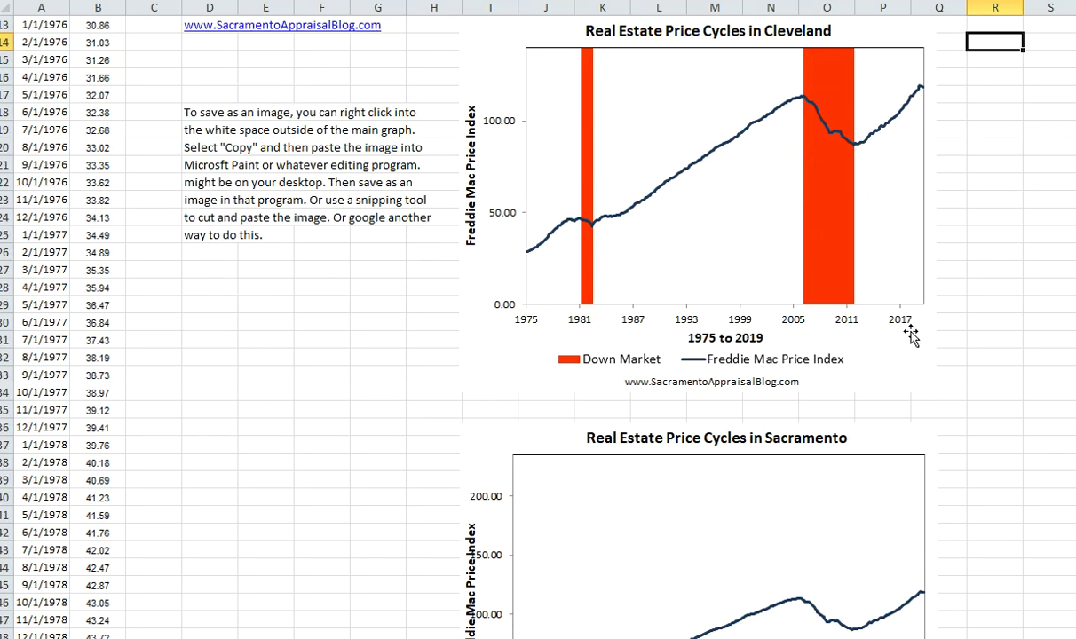
pyautogui.click(554, 478)
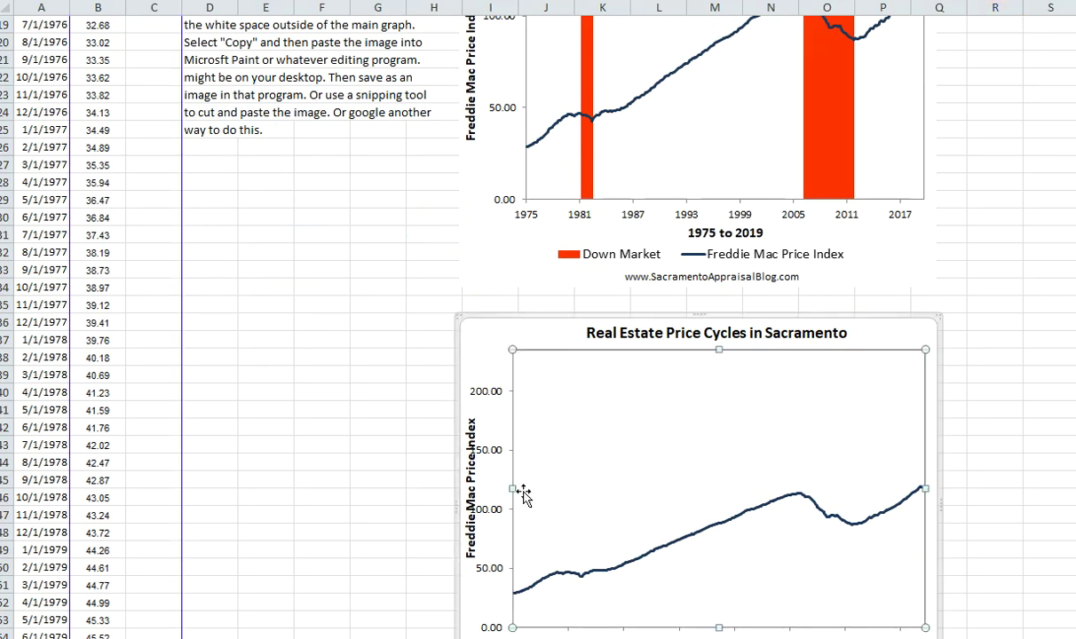
pyautogui.moveTo(512, 488); pyautogui.dragTo(531, 489)
pyautogui.scroll(-4, 746, 433)
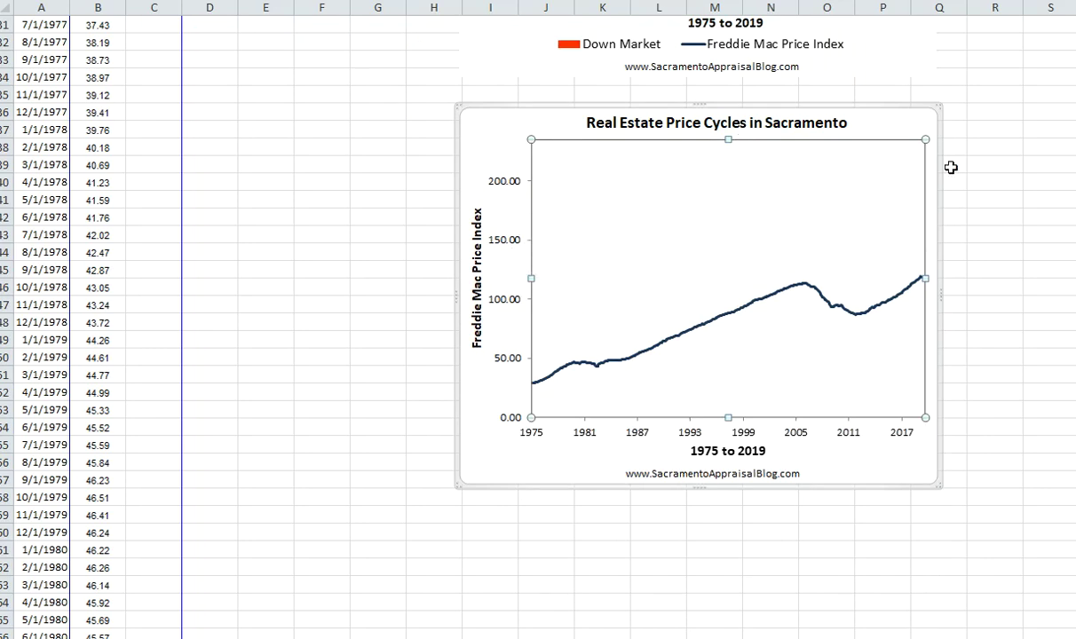
pyautogui.click(995, 268)
pyautogui.scroll(2, 968, 293)
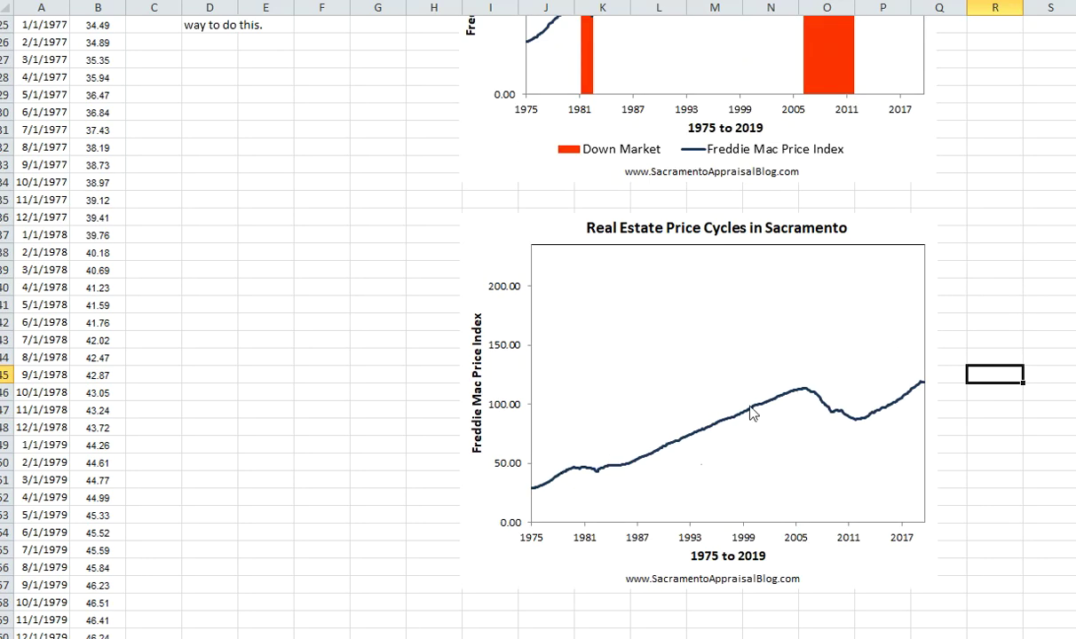
pyautogui.scroll(2, 1032, 365)
pyautogui.scroll(5, 1031, 364)
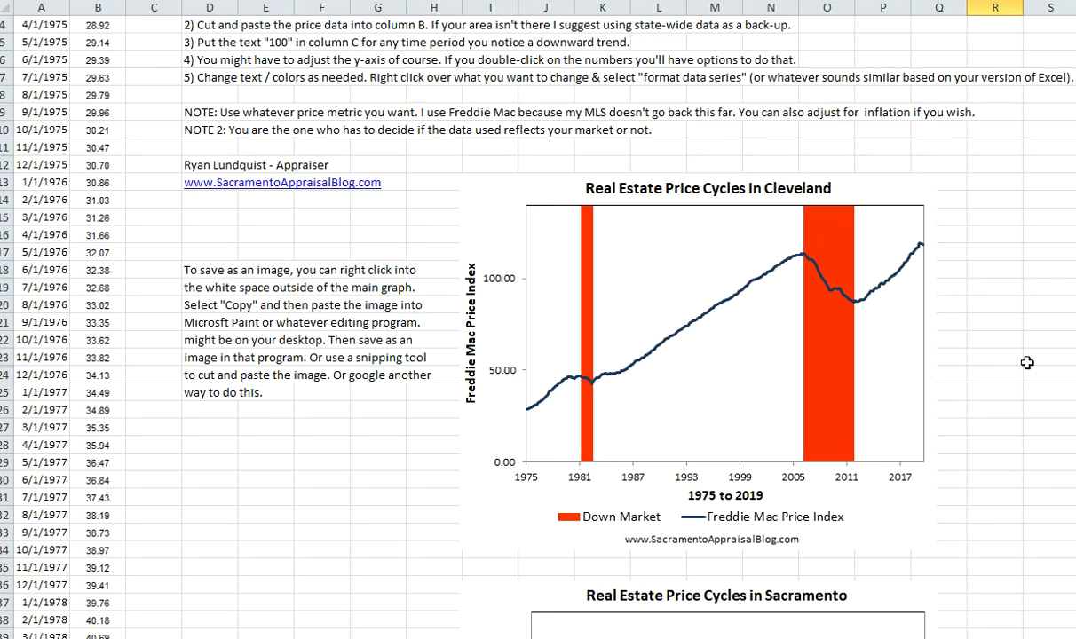
pyautogui.scroll(-6, 1027, 362)
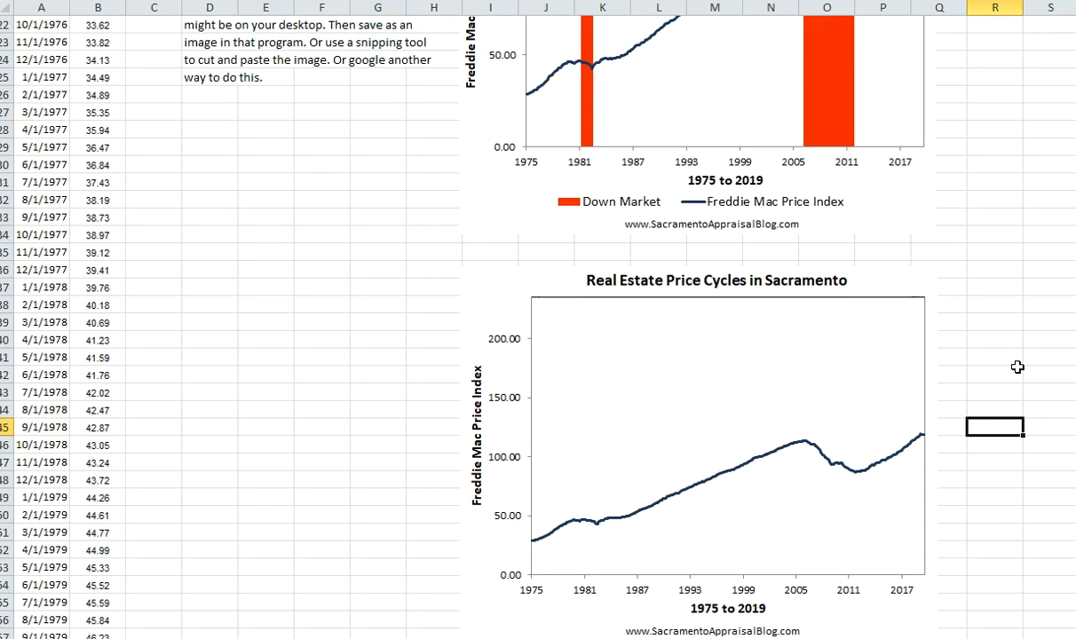
pyautogui.scroll(3, 1012, 371)
pyautogui.scroll(4, 996, 377)
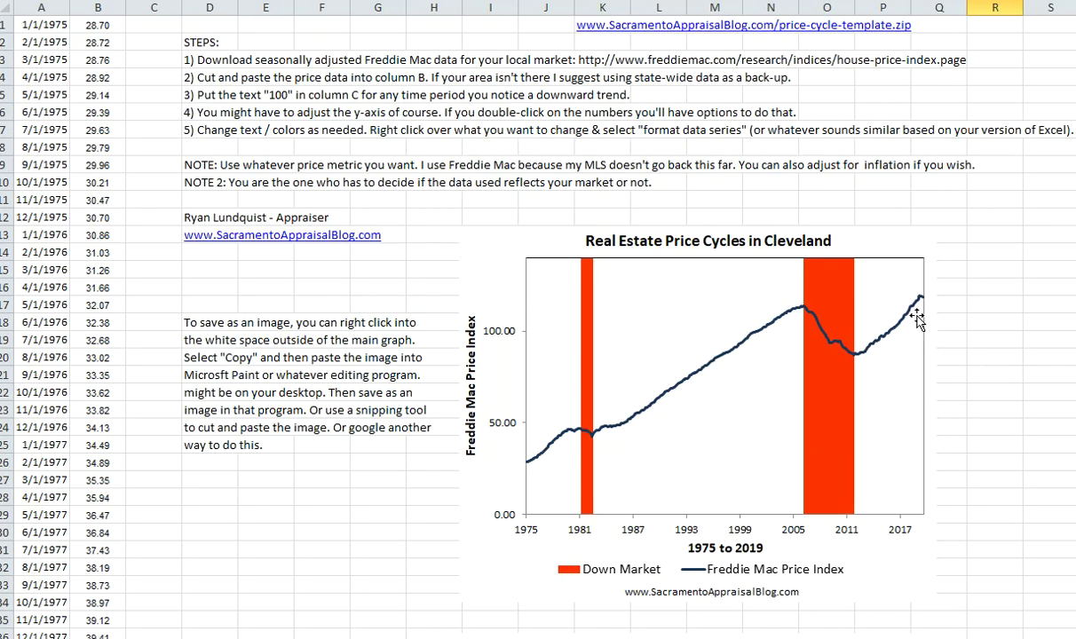
# Switch to the Freddie Mac House Price Index page in Firefox and open the seasonally adjusted State and National XLS file in Excel
pyautogui.moveTo(664, 638)
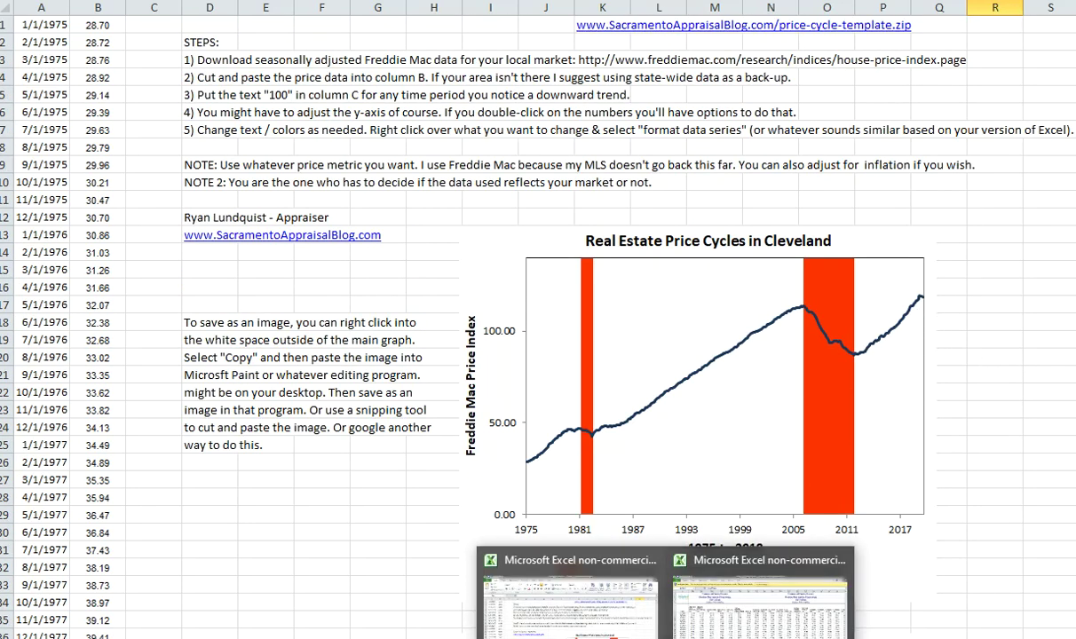
pyautogui.moveTo(759, 603)
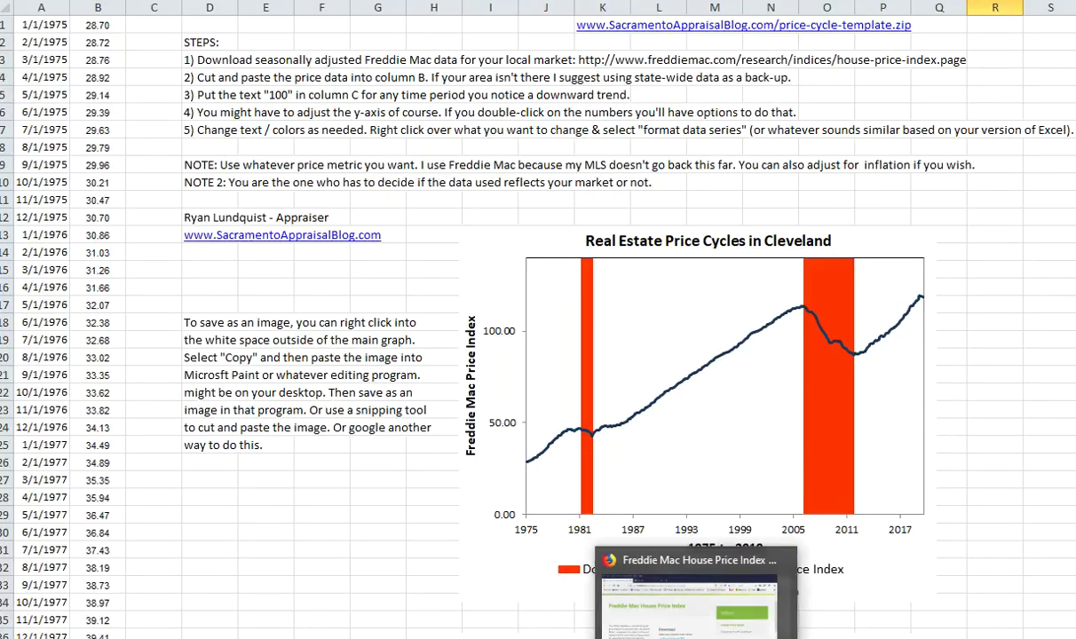
pyautogui.click(701, 619)
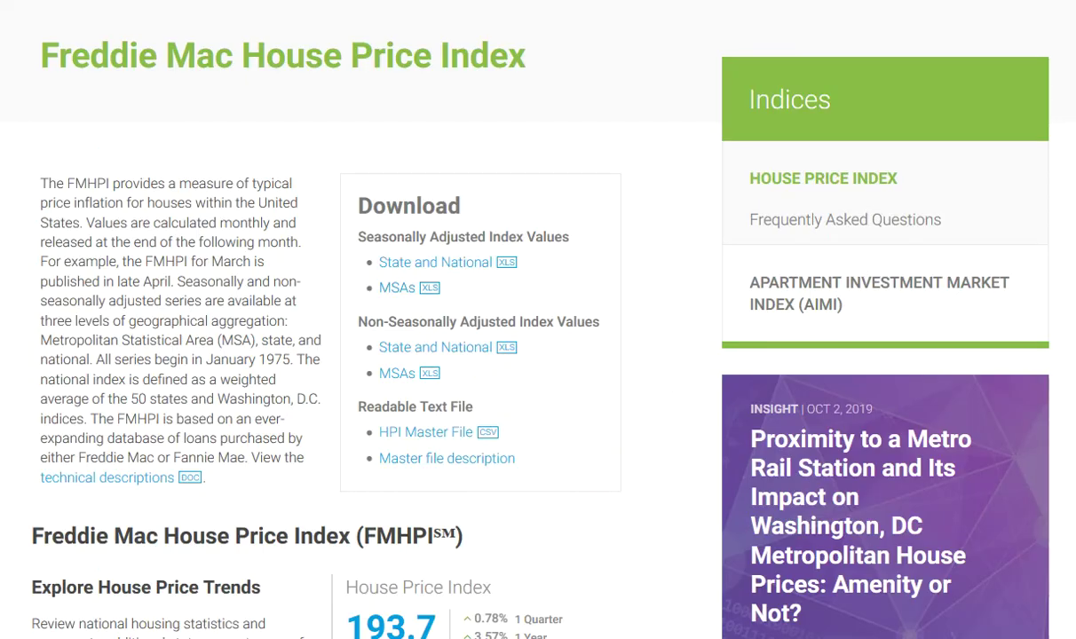
pyautogui.click(415, 275)
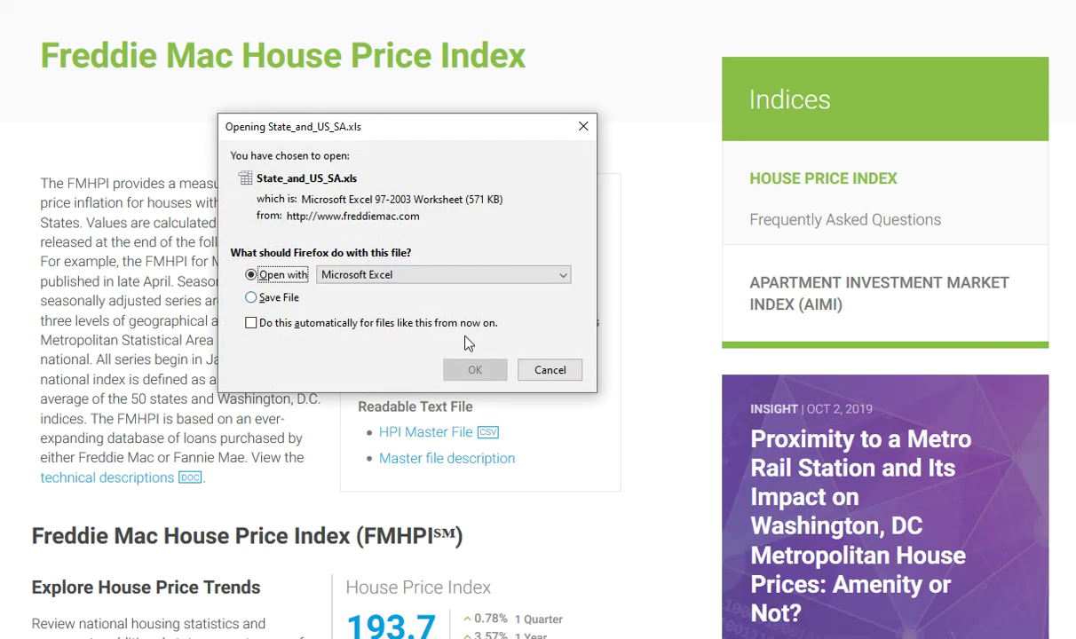
pyautogui.click(474, 366)
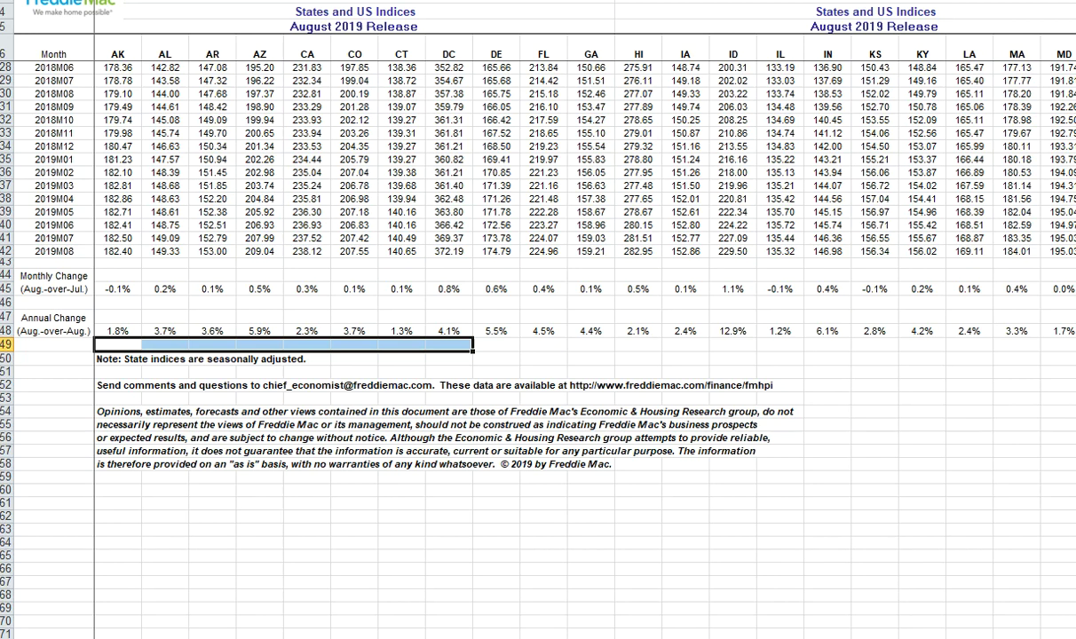
# Copy the Ohio (OH) index values from 2019M08 back to 1975M01
pyautogui.hscroll(6, 550, 222)
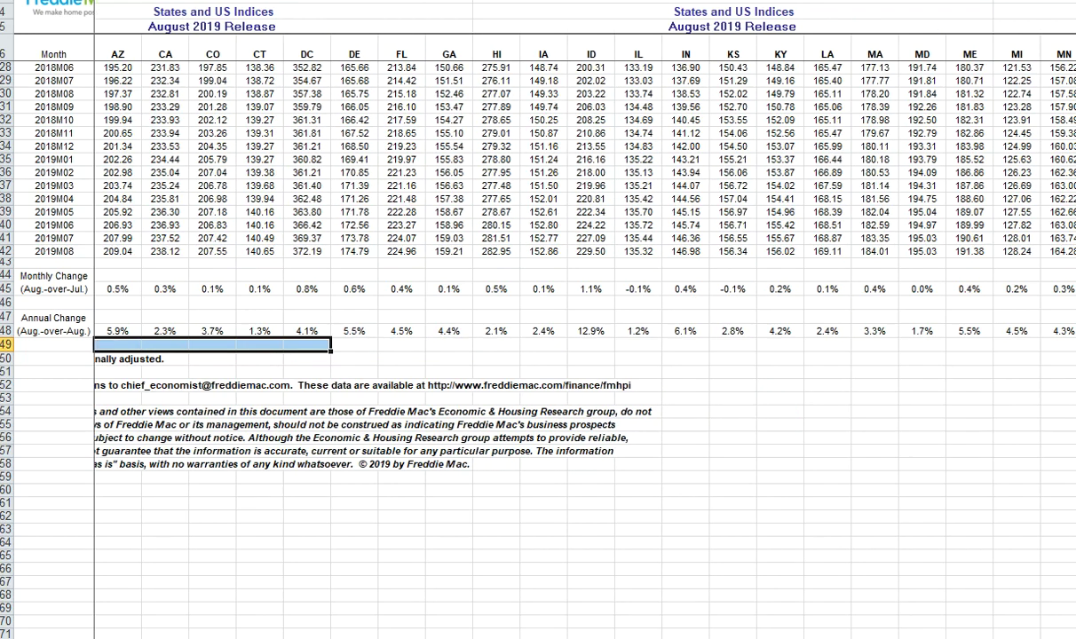
pyautogui.hscroll(6, 550, 222)
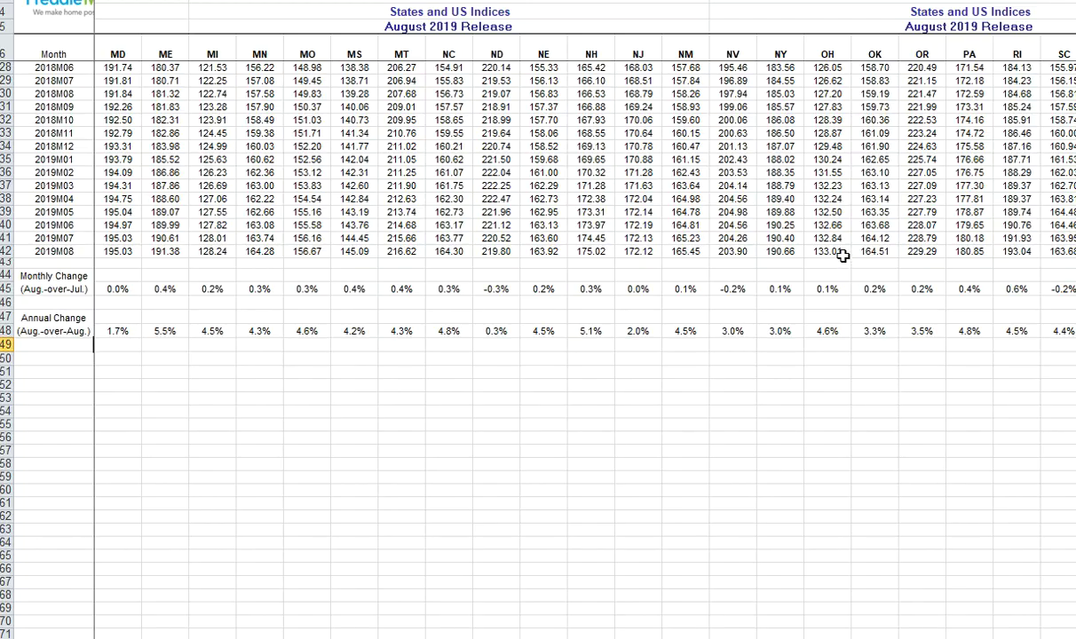
pyautogui.moveTo(841, 252); pyautogui.dragTo(829, 68)
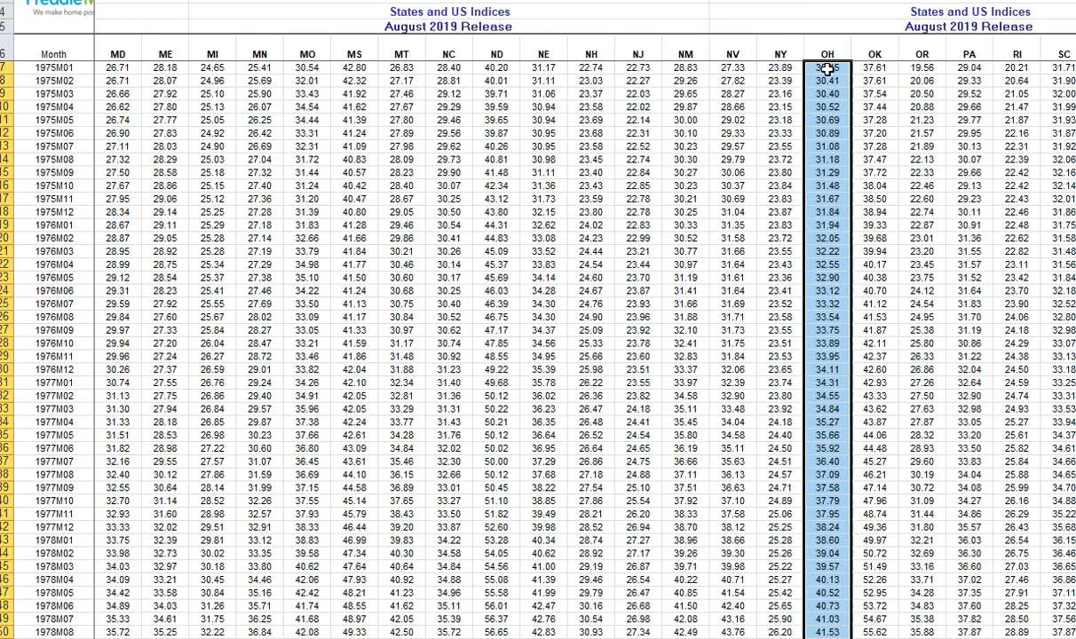
pyautogui.hotkey('ctrl', 'c')
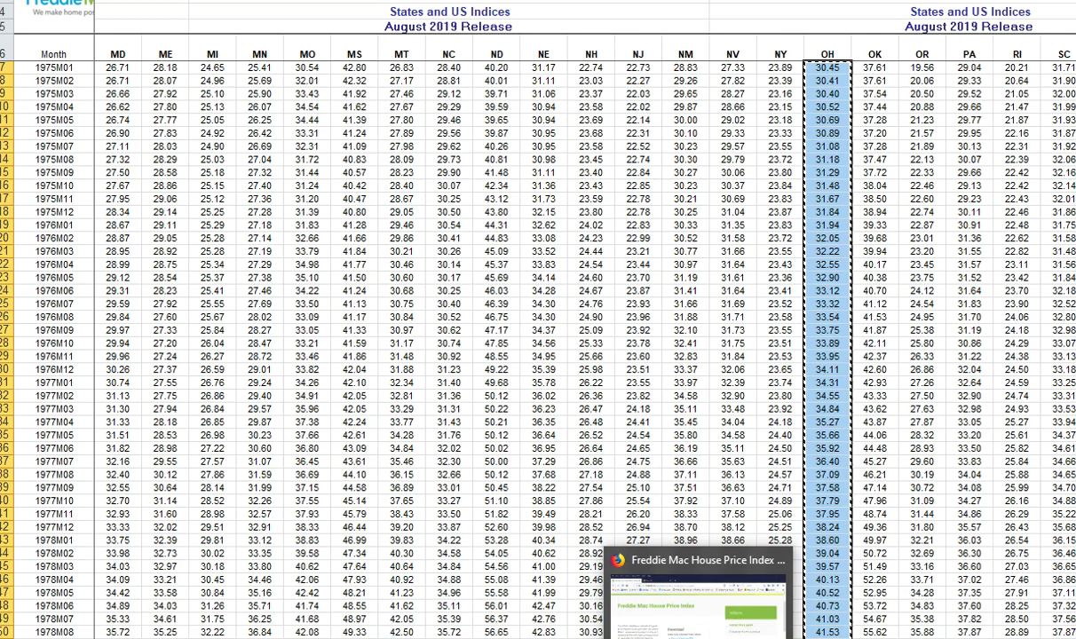
# Return to the price cycle template workbook and replace all of column B with the copied Ohio values, starting at B1
pyautogui.moveTo(665, 638)
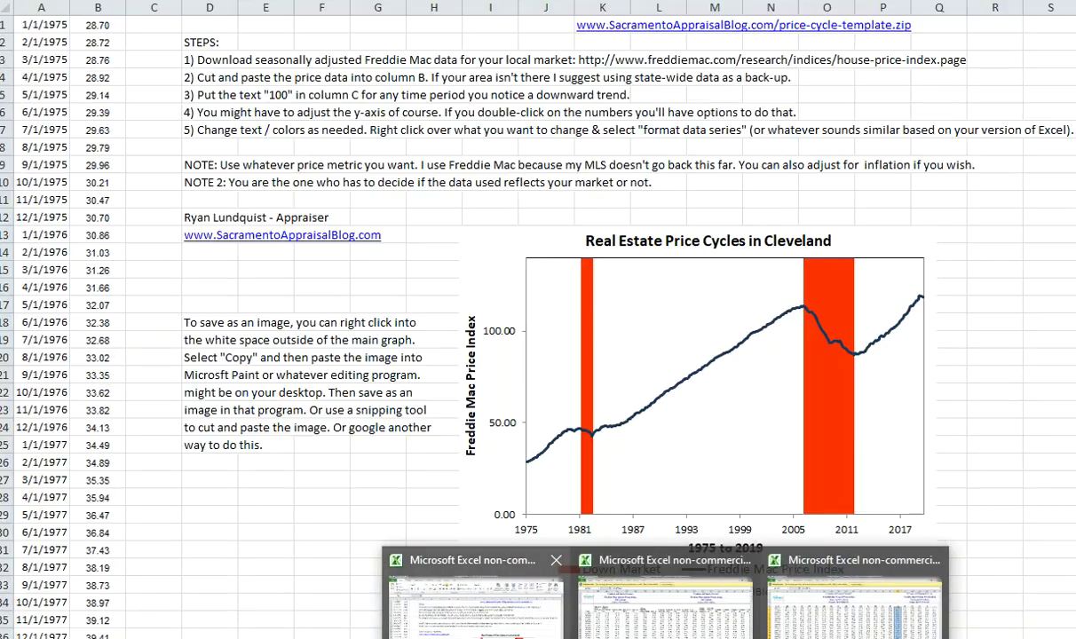
pyautogui.click(475, 599)
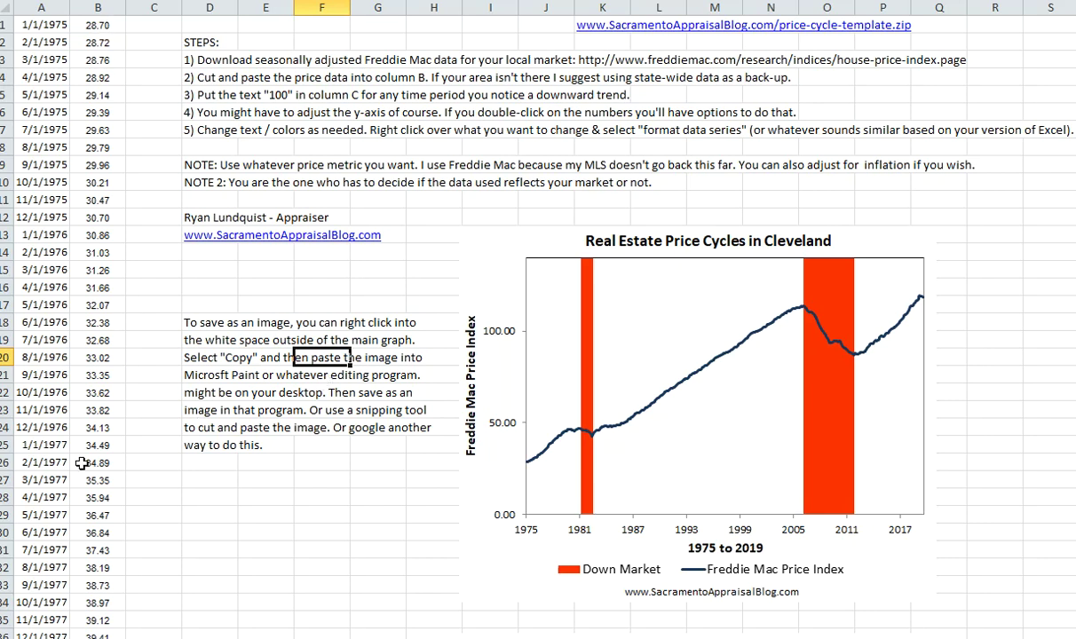
pyautogui.click(103, 6)
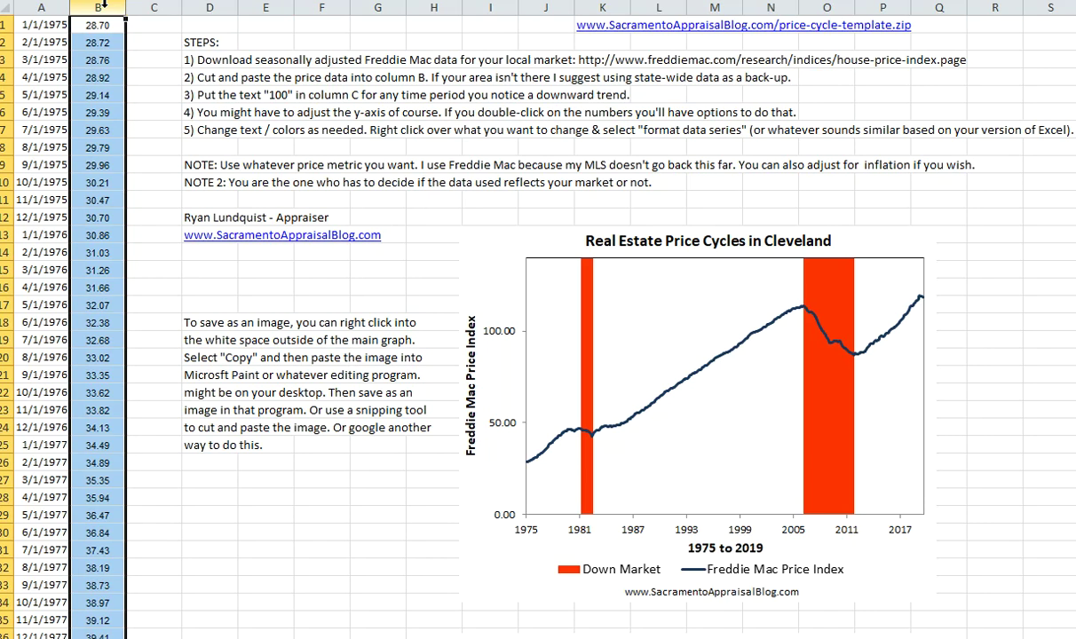
pyautogui.press('Delete')
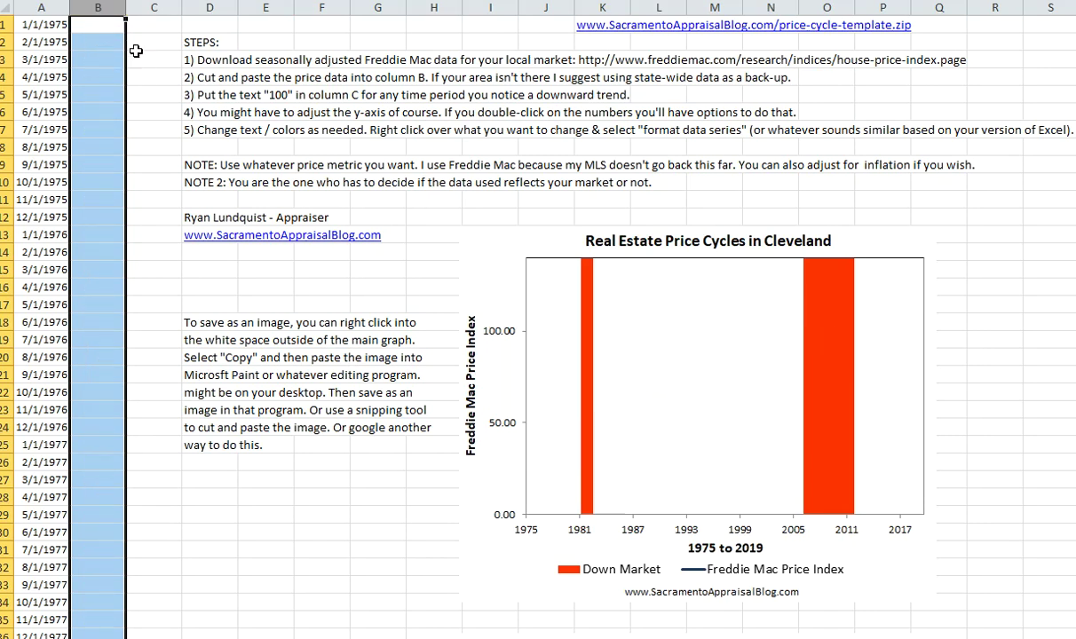
pyautogui.click(98, 21)
pyautogui.rightClick(98, 24)
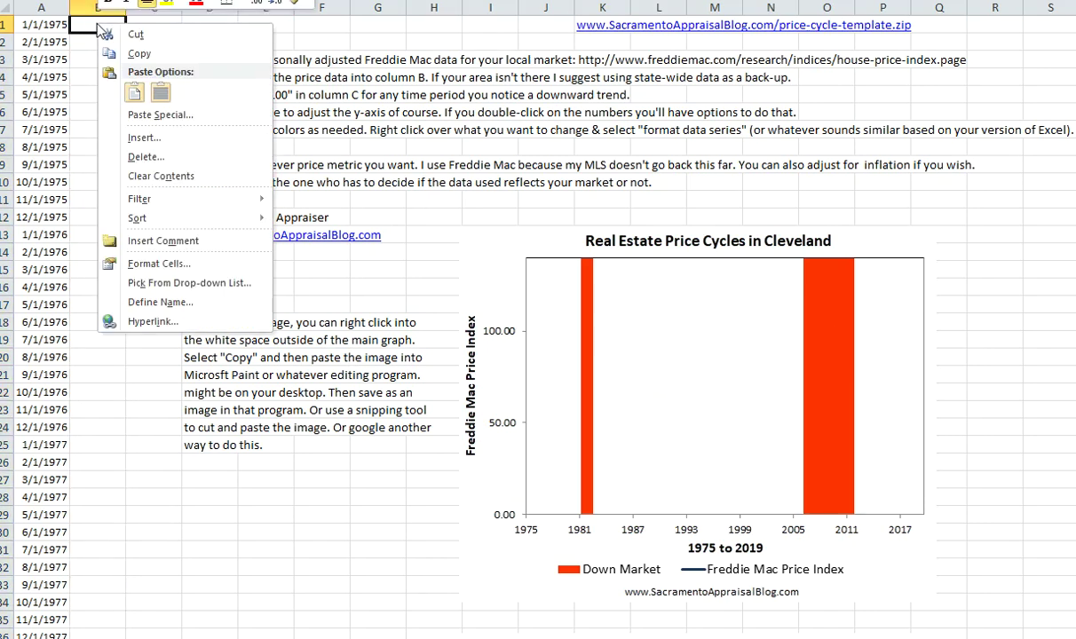
pyautogui.click(134, 92)
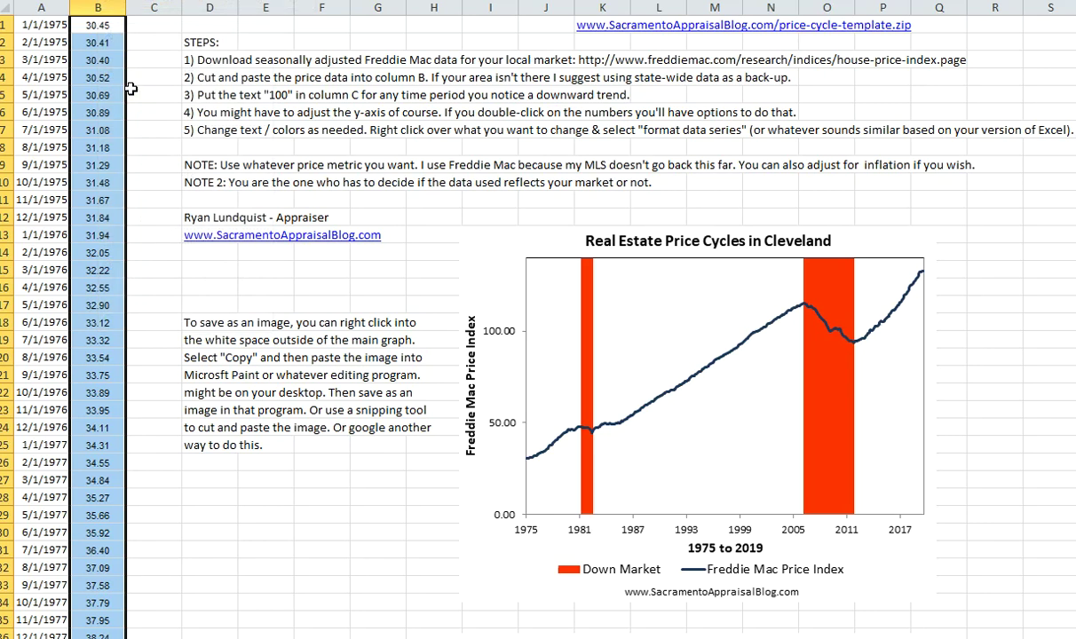
# Undo the column B replacement to compare the earlier price line in the chart, and restore the Ohio values
pyautogui.hotkey('ctrl', 'z')
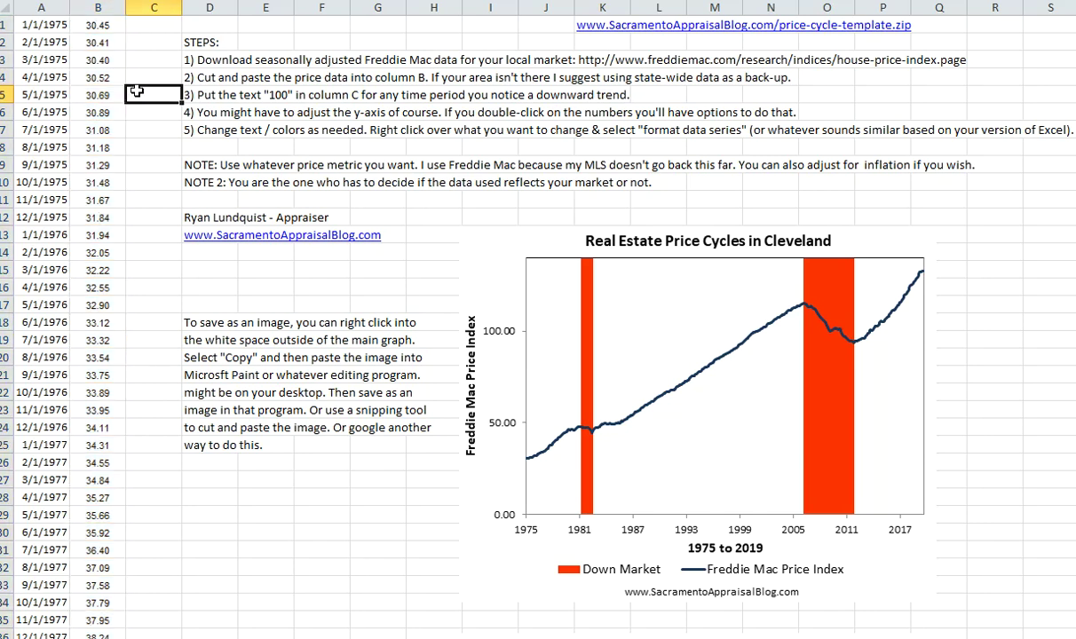
pyautogui.hotkey('ctrl', 'y')
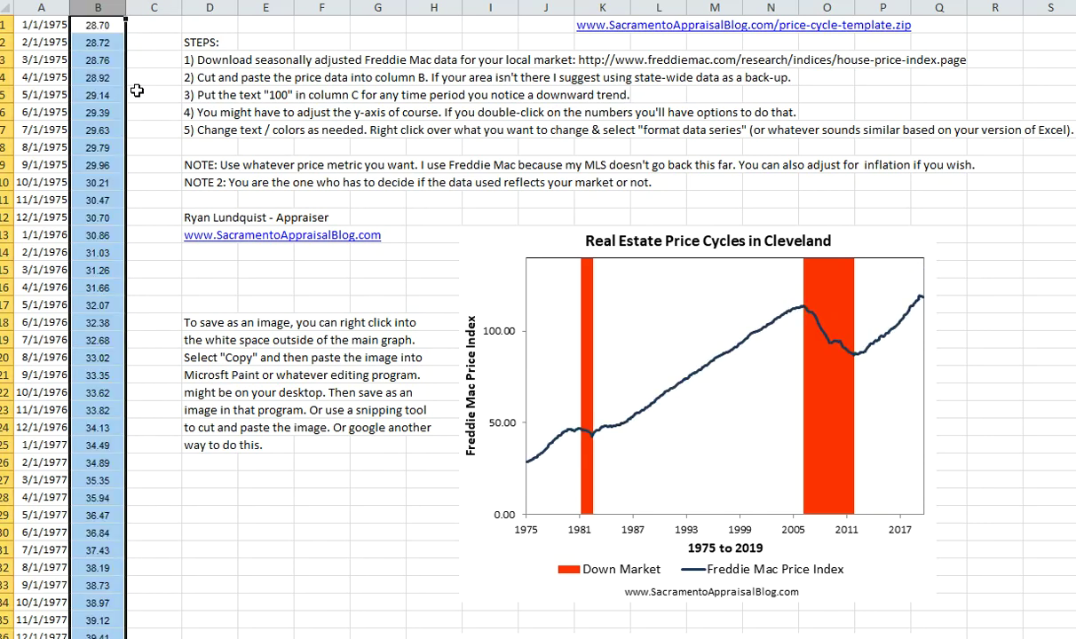
pyautogui.hotkey('ctrl', 'z')
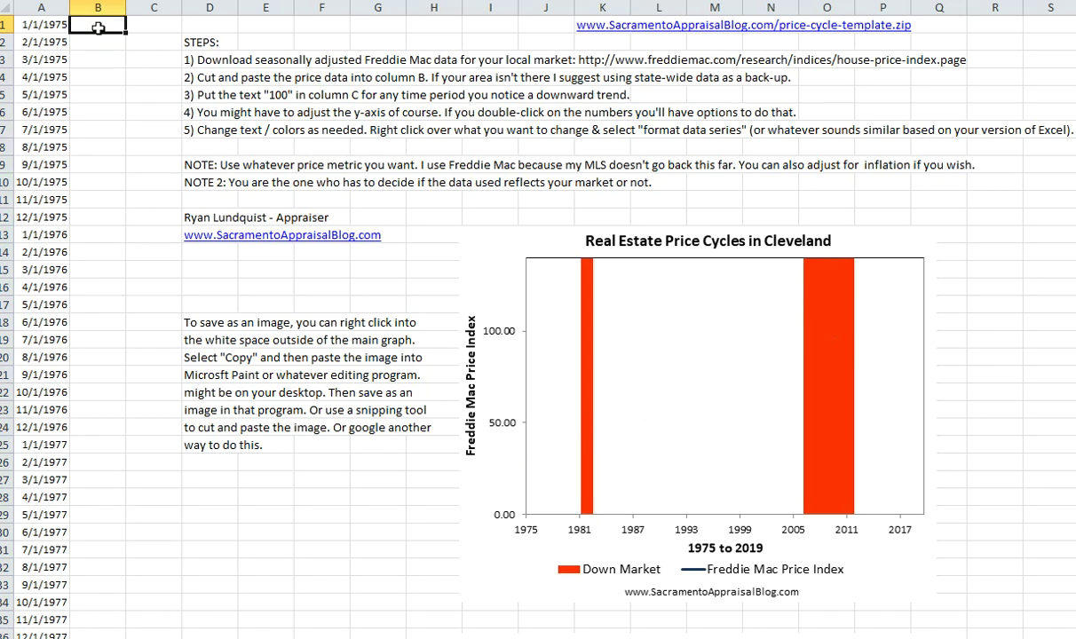
pyautogui.hotkey('ctrl', 'y')
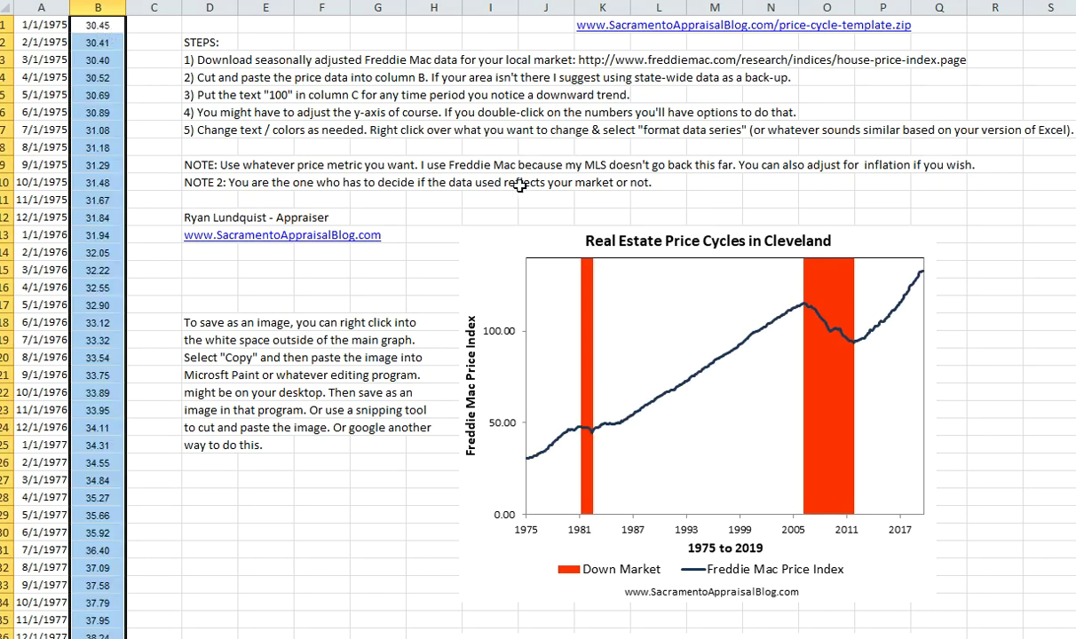
pyautogui.click(981, 371)
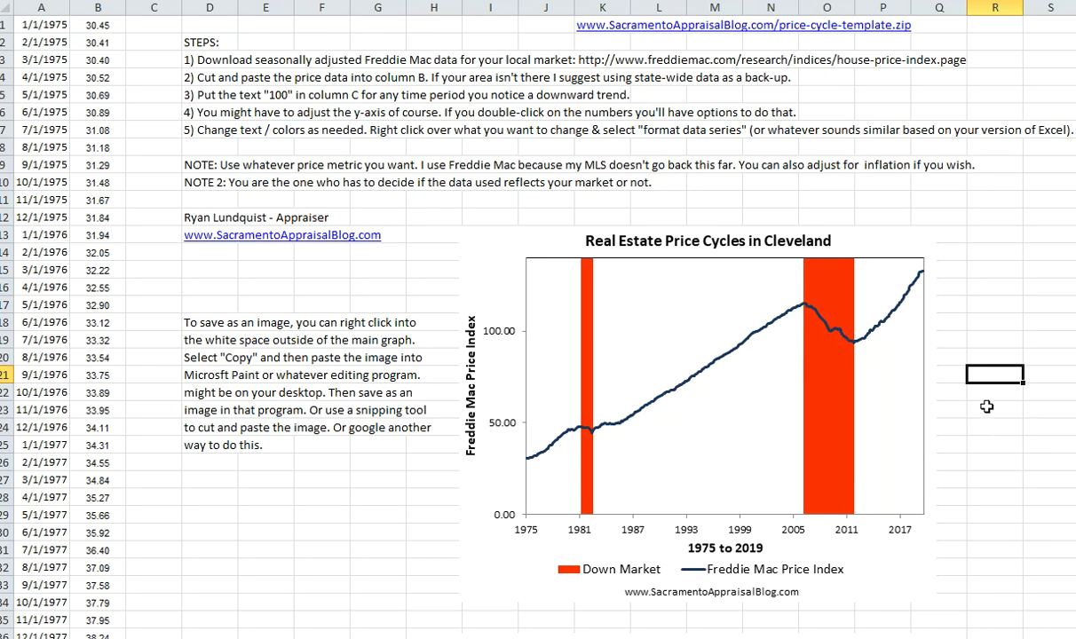
pyautogui.scroll(-5, 987, 406)
pyautogui.scroll(5, 987, 406)
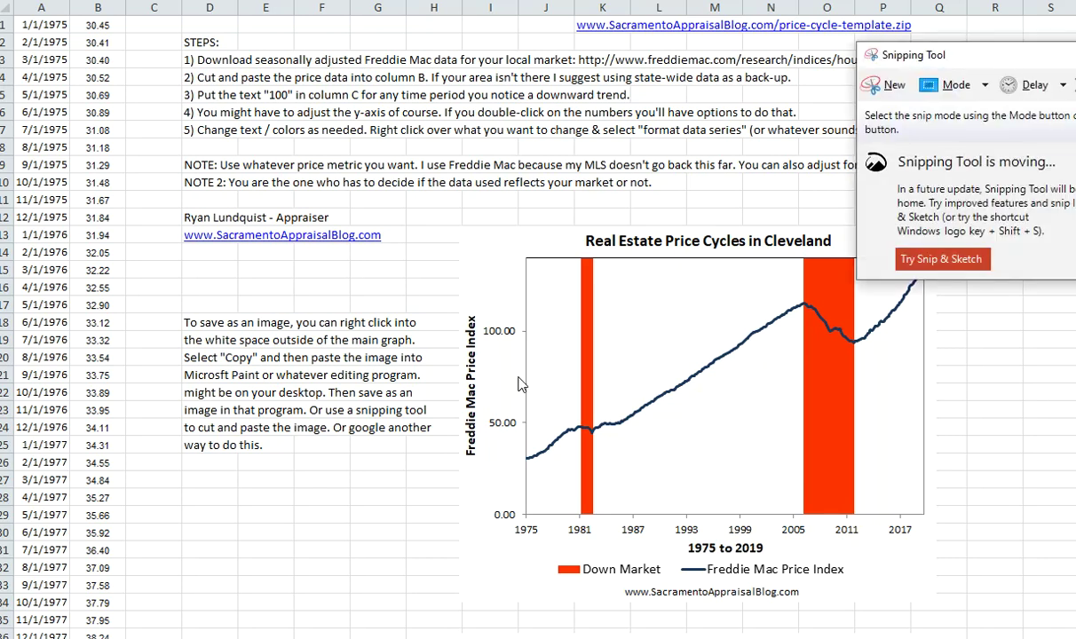
# Capture part of the Cleveland chart with the Snipping Tool, and close the snip without saving it
pyautogui.moveTo(845, 55); pyautogui.dragTo(226, 12)
pyautogui.click(224, 42)
pyautogui.moveTo(480, 236); pyautogui.dragTo(920, 563)
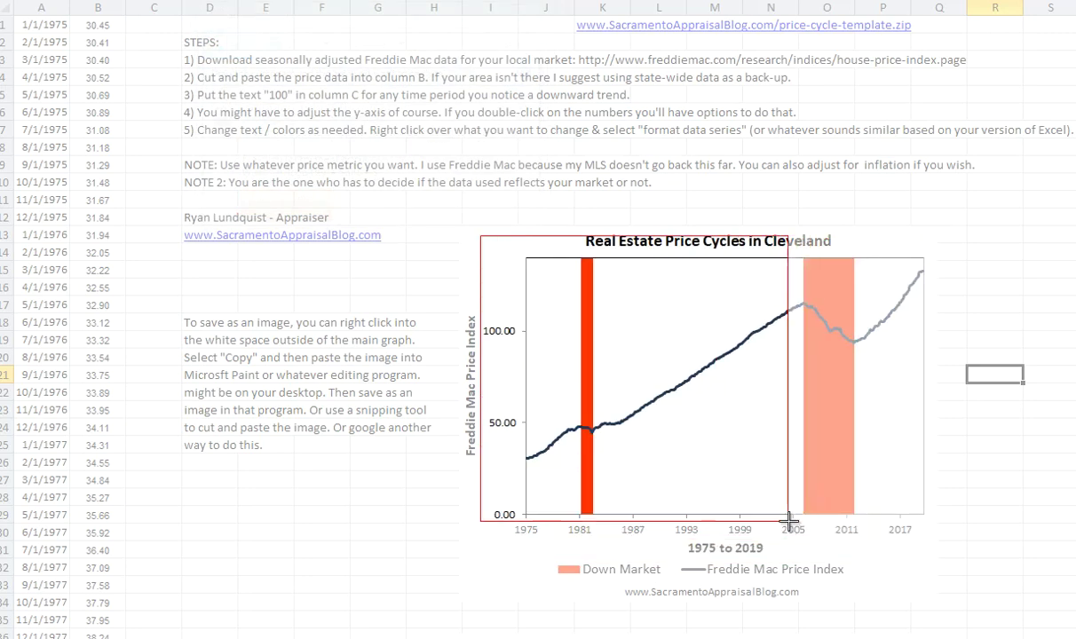
pyautogui.click(865, 89)
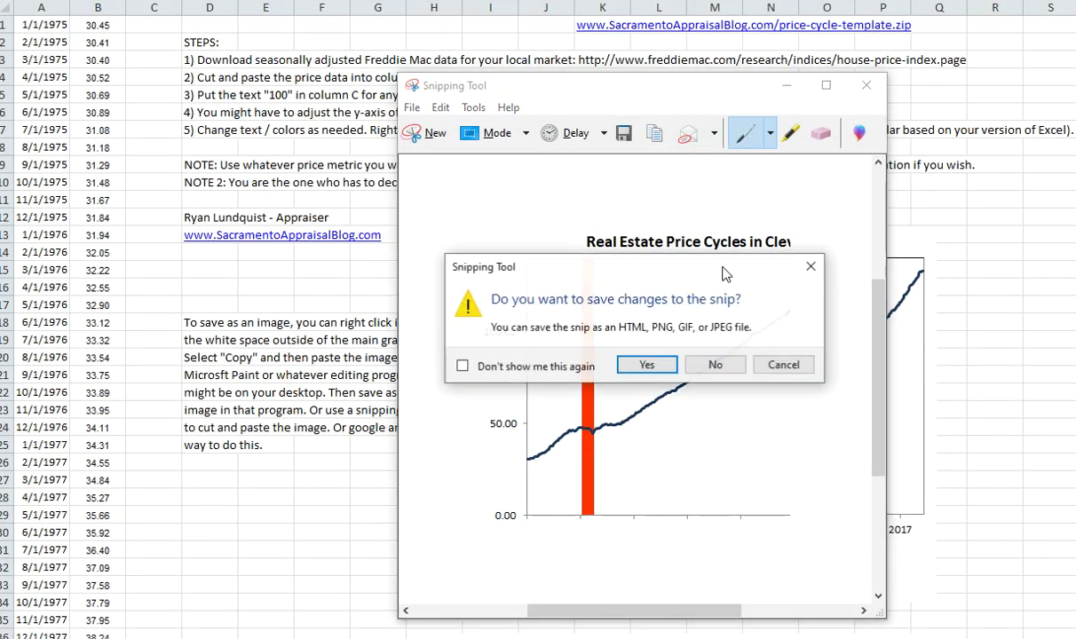
pyautogui.click(715, 360)
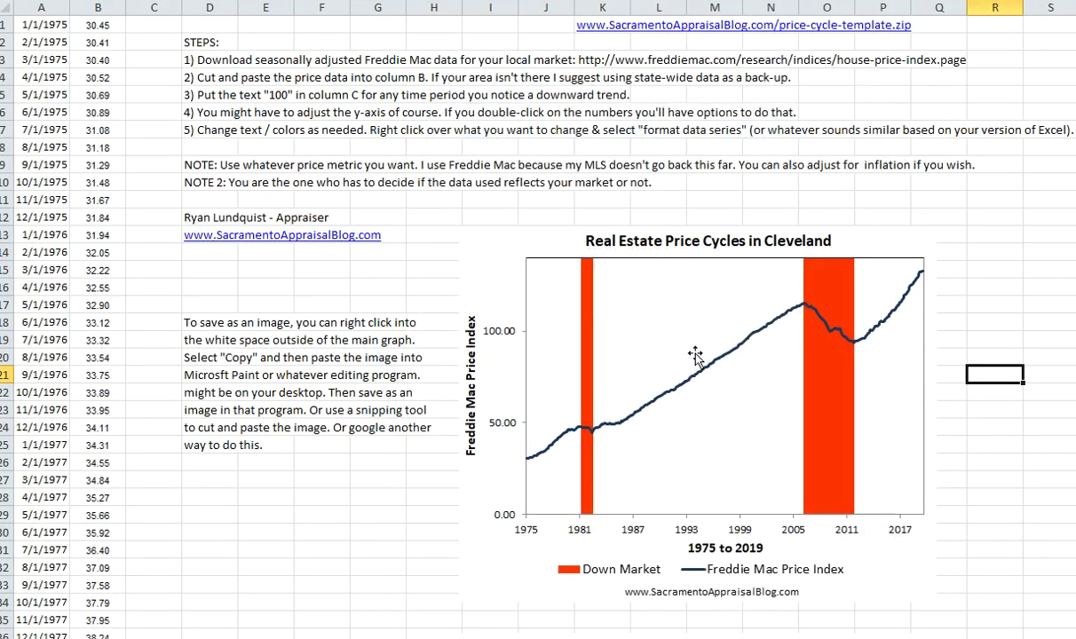
# Copy the whole Cleveland chart and paste it into a blank picture in Paint
pyautogui.click(888, 244)
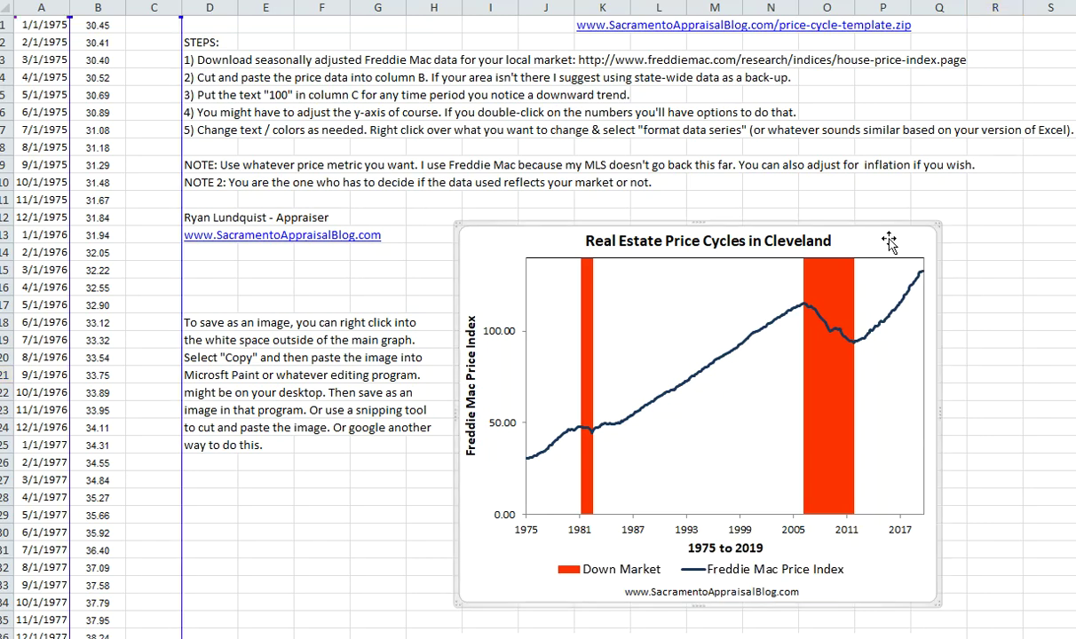
pyautogui.rightClick(888, 244)
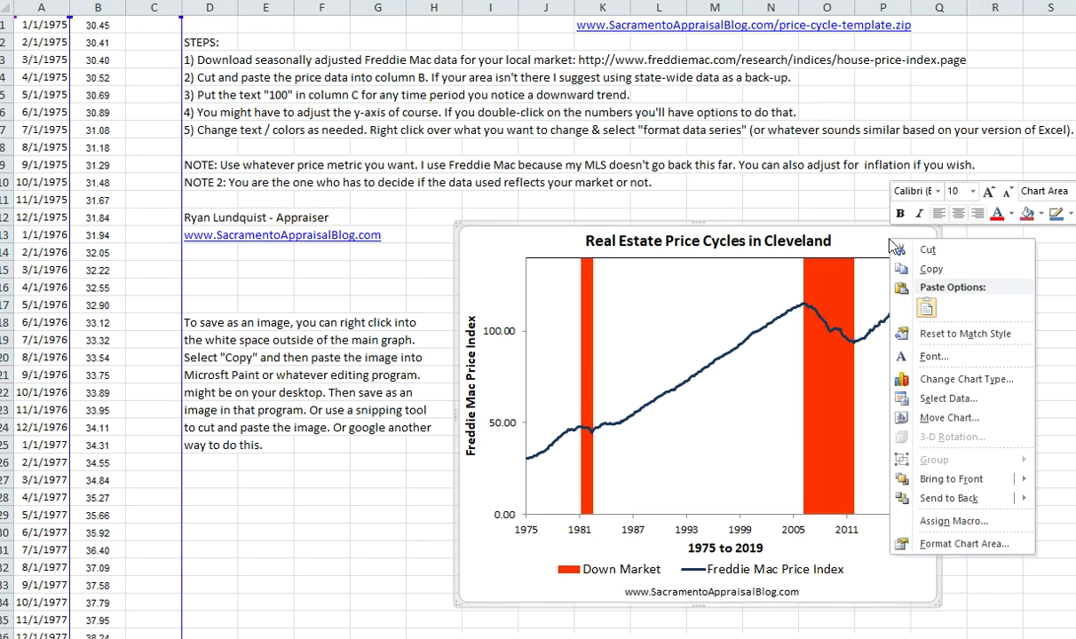
pyautogui.click(933, 269)
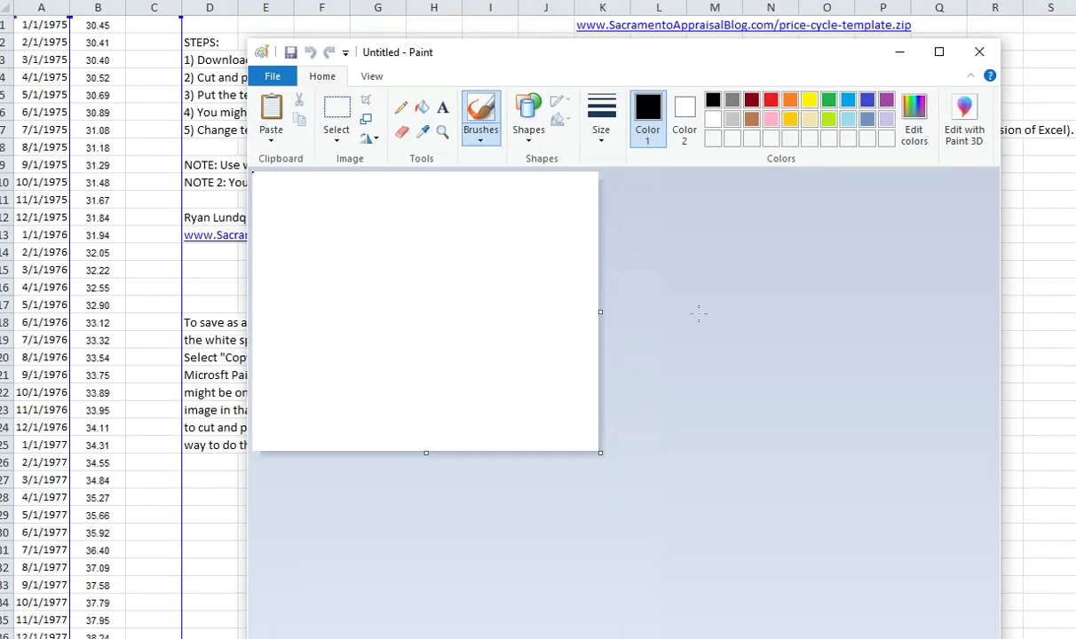
pyautogui.hotkey('ctrl', 'v')
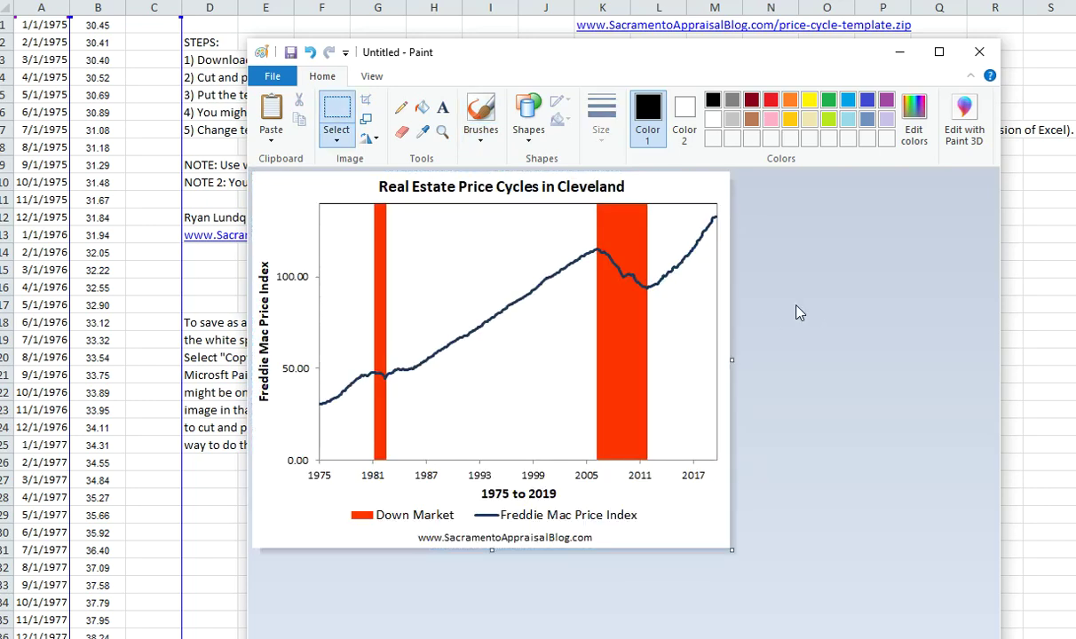
# Open Save As for the pasted chart picture, cancel it, and close Paint without saving to return to the worksheet
pyautogui.click(271, 76)
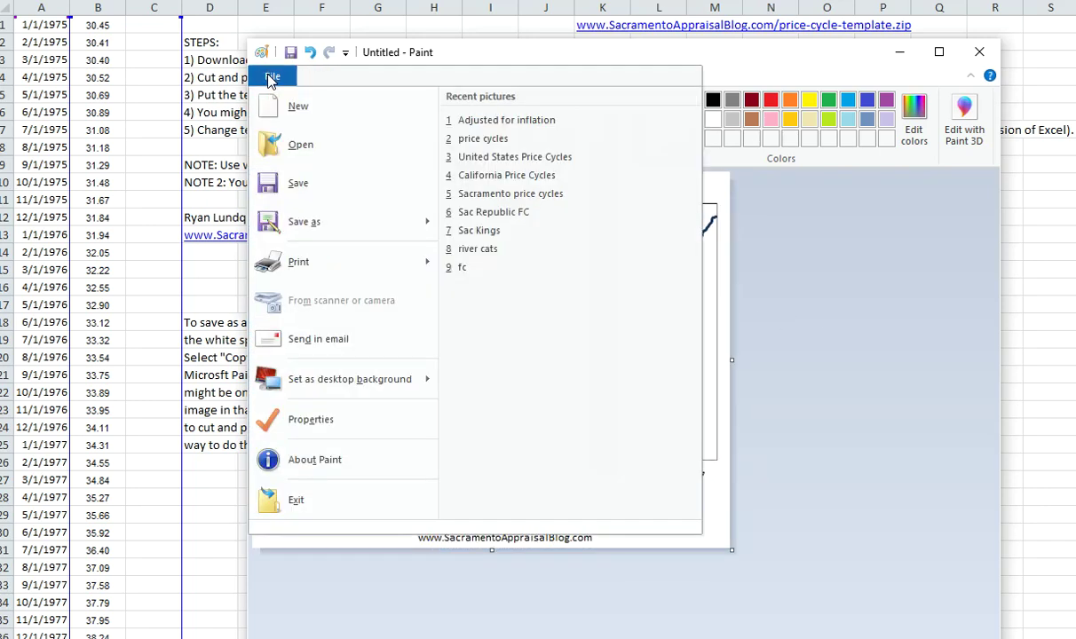
pyautogui.click(312, 220)
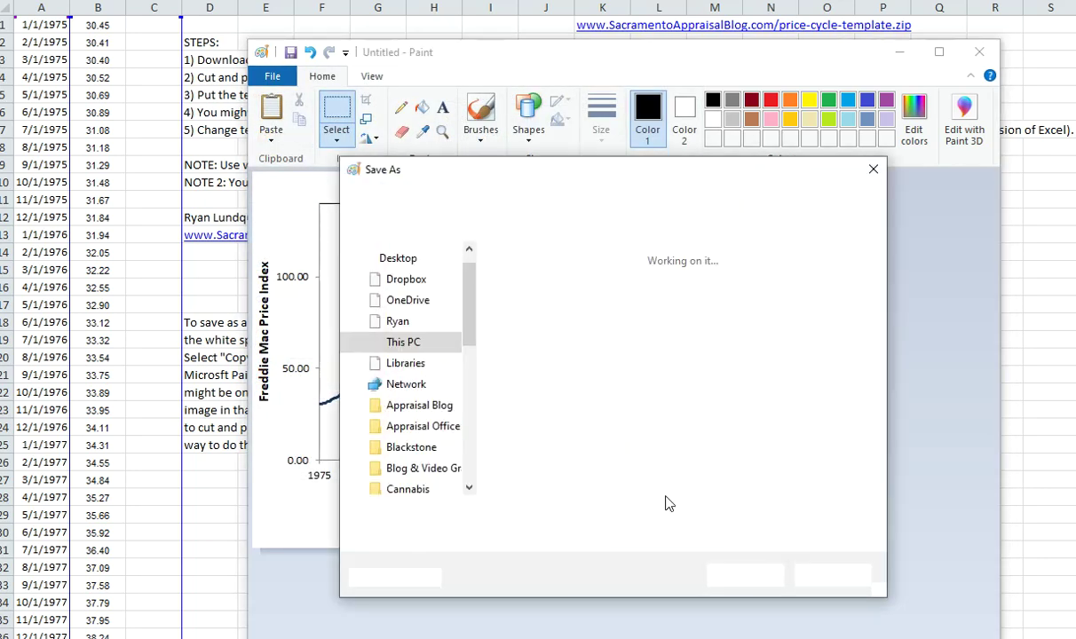
pyautogui.click(831, 575)
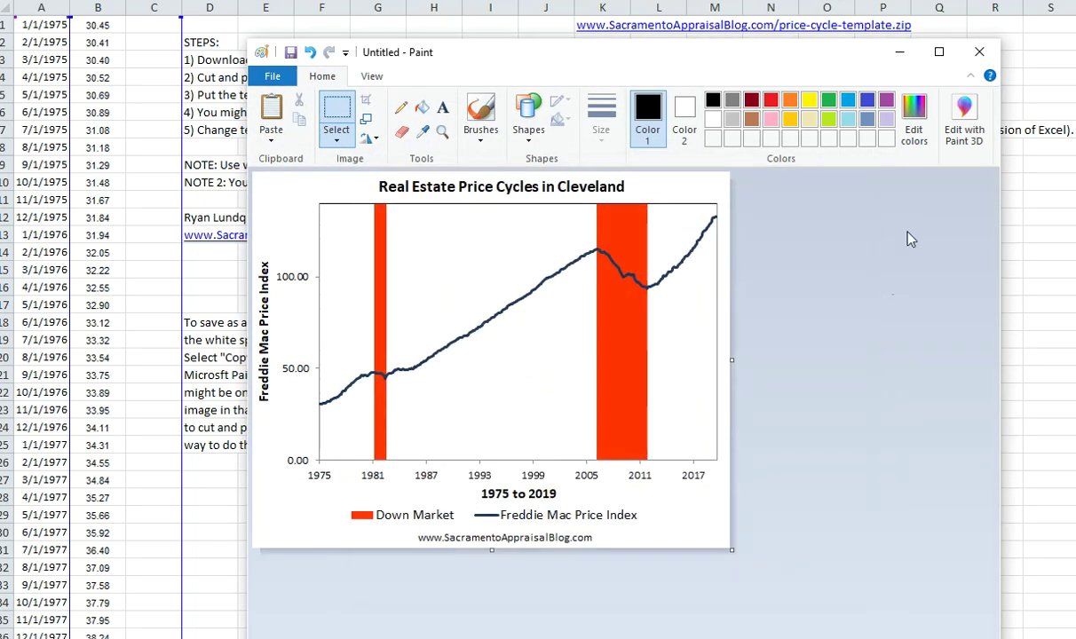
pyautogui.click(979, 52)
pyautogui.click(626, 387)
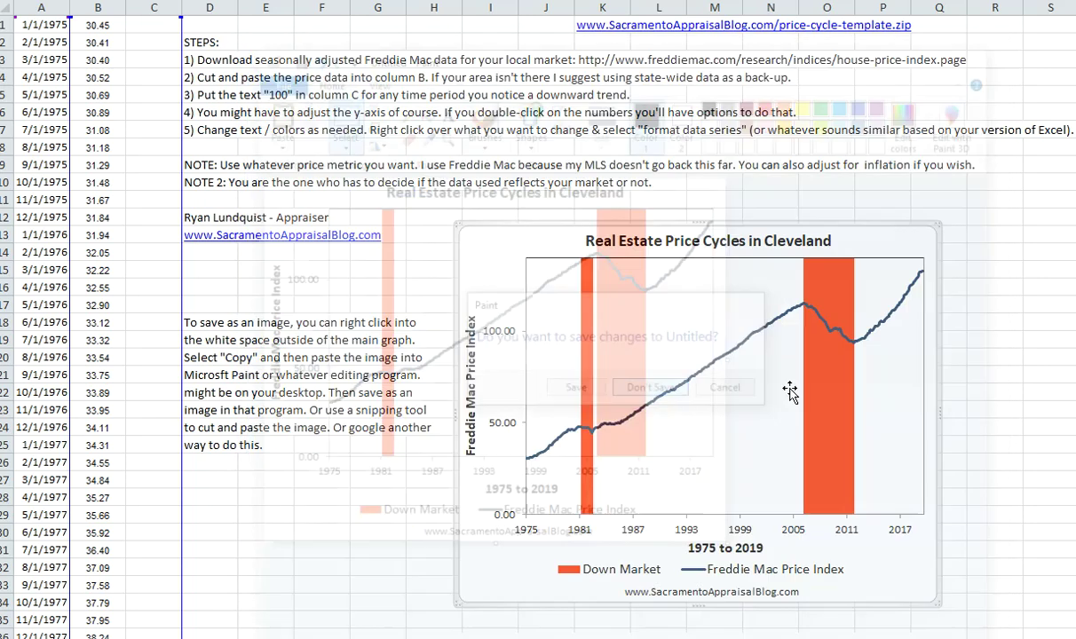
pyautogui.click(970, 356)
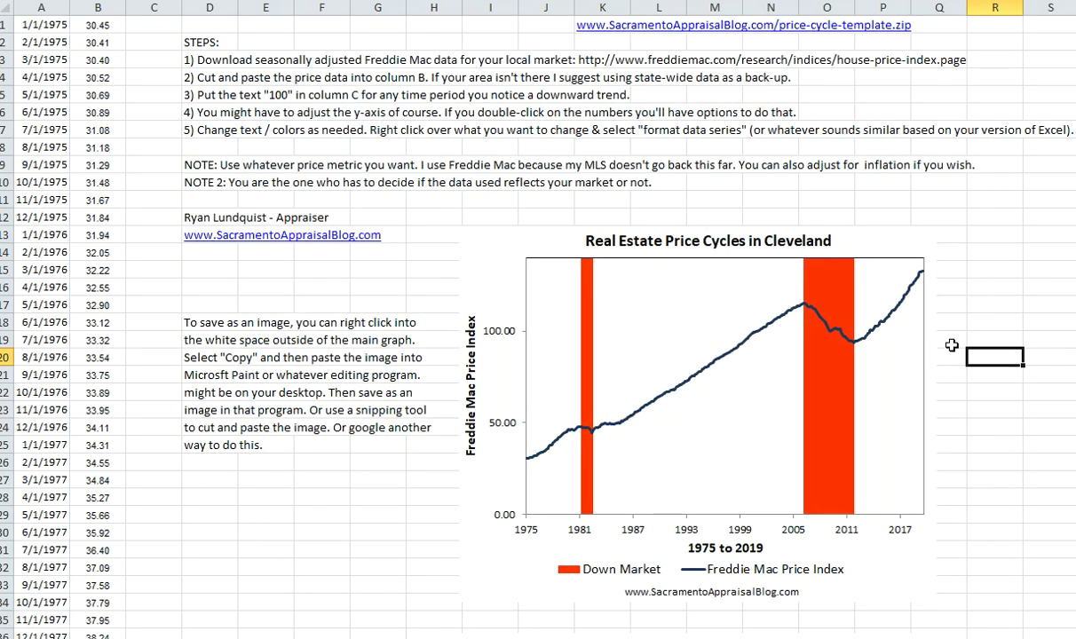